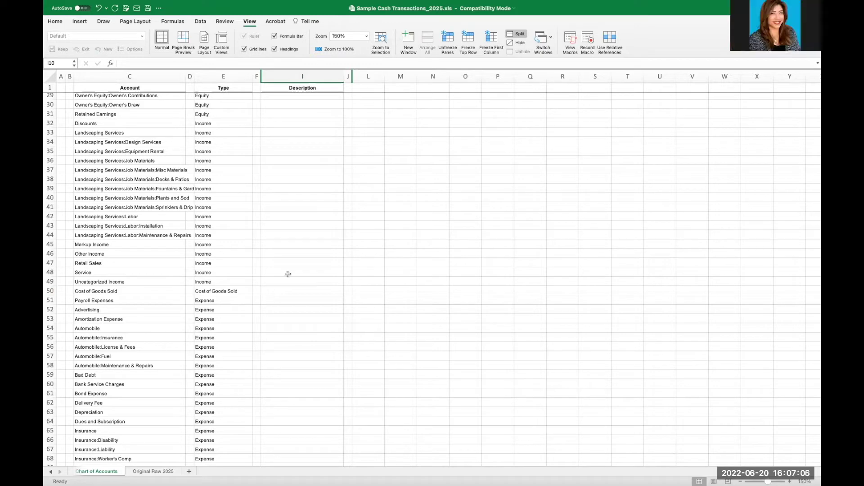
Examine the Chart of Accounts sheet from the Checking account down through the income and expense accounts.
{"action": "scroll", "coordinate": [194, 233], "scroll_direction": "up", "scroll_amount": 9}
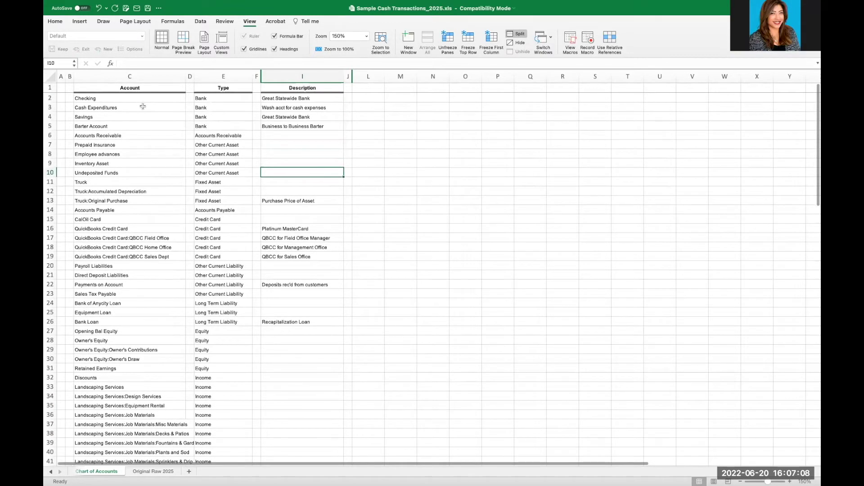
{"action": "left_click", "coordinate": [121, 99]}
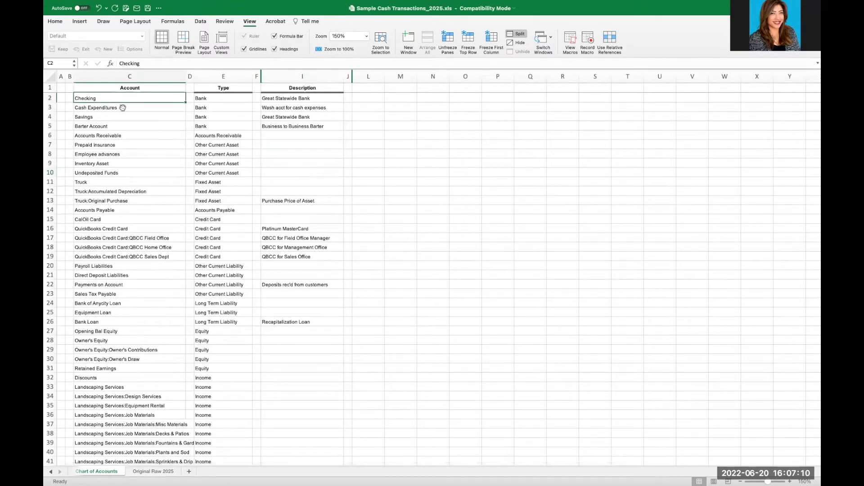
{"action": "scroll", "coordinate": [135, 284], "scroll_direction": "down", "scroll_amount": 3}
{"action": "scroll", "coordinate": [136, 284], "scroll_direction": "down", "scroll_amount": 3}
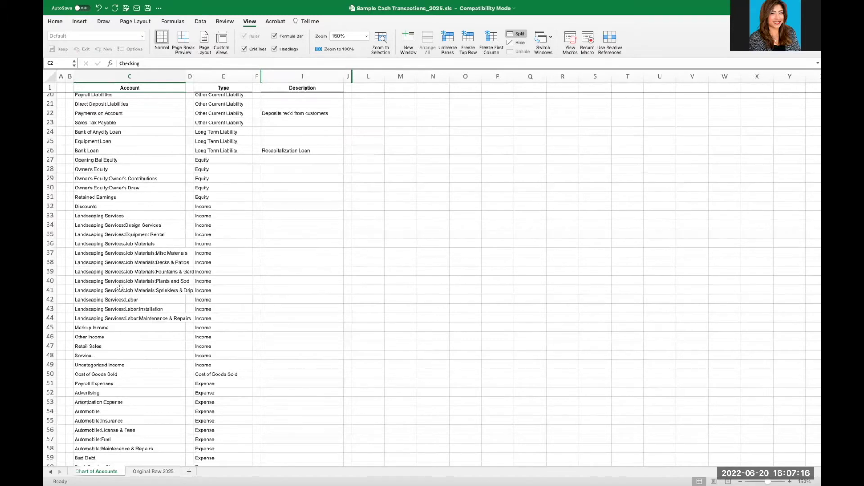
{"action": "scroll", "coordinate": [121, 289], "scroll_direction": "down", "scroll_amount": 10}
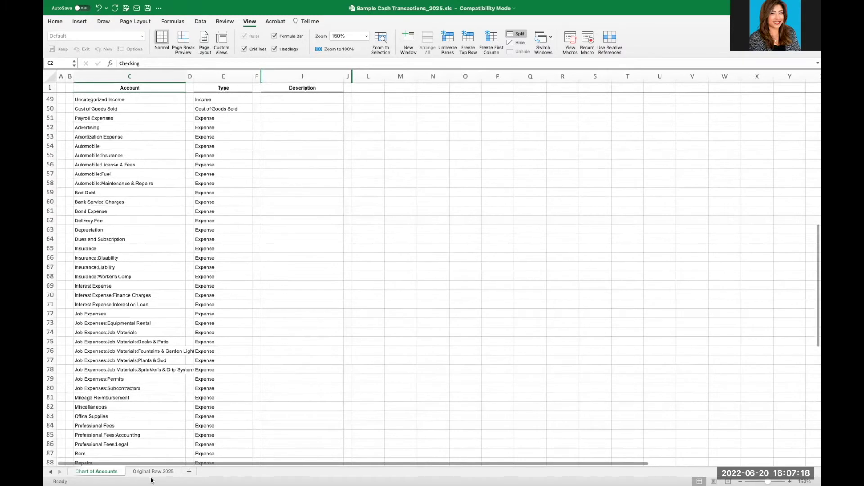
Examine the earliest Checking transactions and their dates at the start of the Original Raw 2025 sheet.
{"action": "key", "text": "ctrl+Page_Down"}
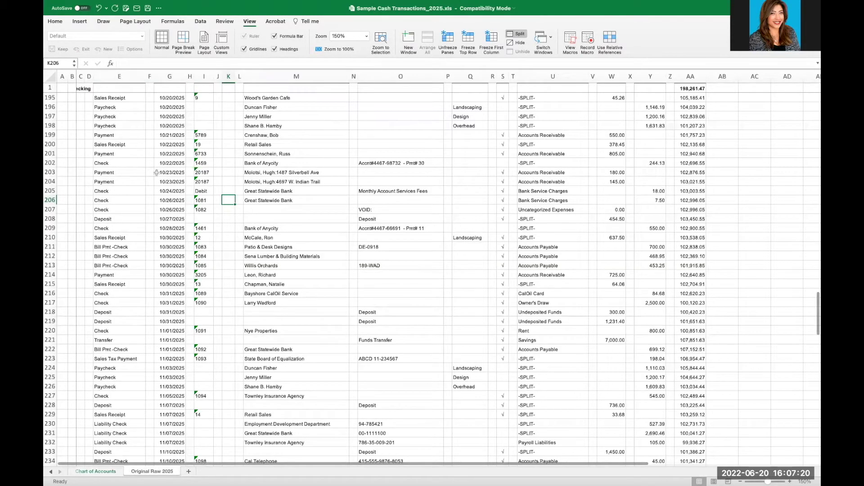
{"action": "scroll", "coordinate": [157, 172], "scroll_direction": "up", "scroll_amount": 20}
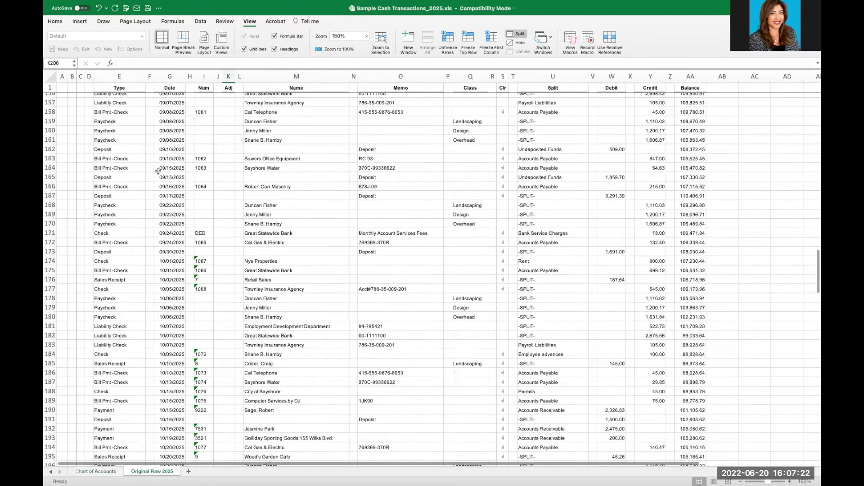
{"action": "scroll", "coordinate": [158, 174], "scroll_direction": "up", "scroll_amount": 20}
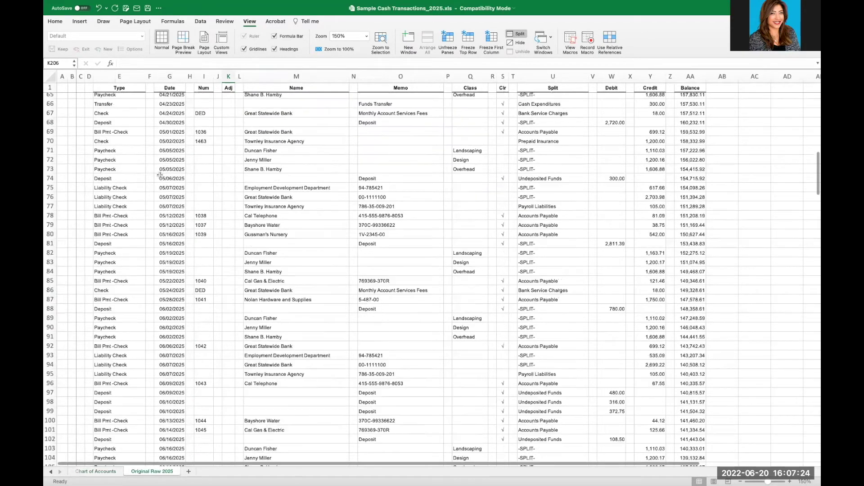
{"action": "scroll", "coordinate": [160, 173], "scroll_direction": "up", "scroll_amount": 6}
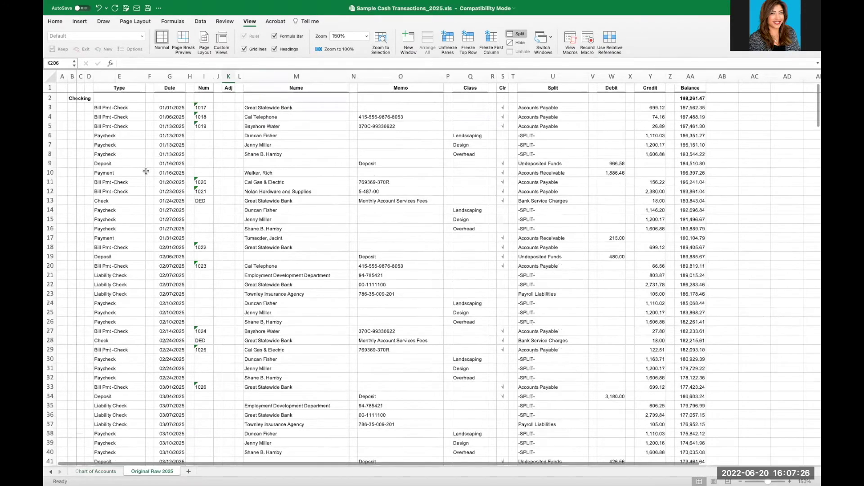
{"action": "left_click", "coordinate": [174, 118]}
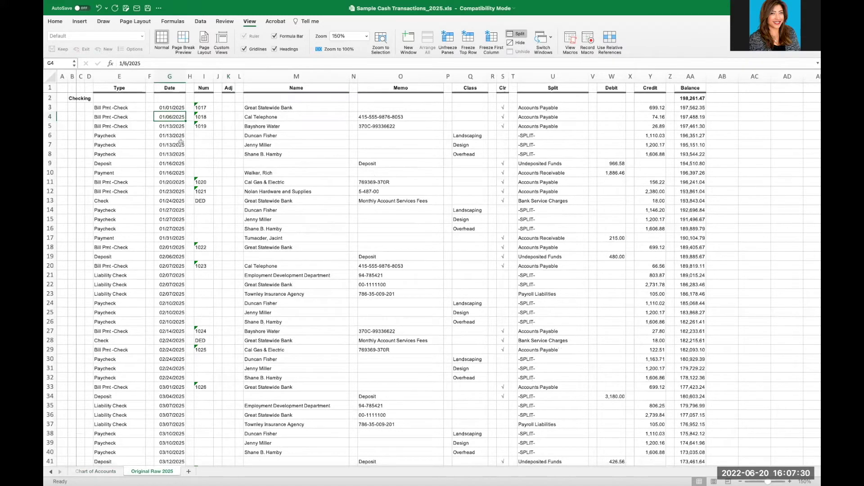
{"action": "left_click", "coordinate": [169, 107]}
Examine the Original Raw 2025 transactions through year-end, including the Cash Expenditures, Savings and Barter Account sections and the final total row.
{"action": "scroll", "coordinate": [254, 204], "scroll_direction": "down", "scroll_amount": 20}
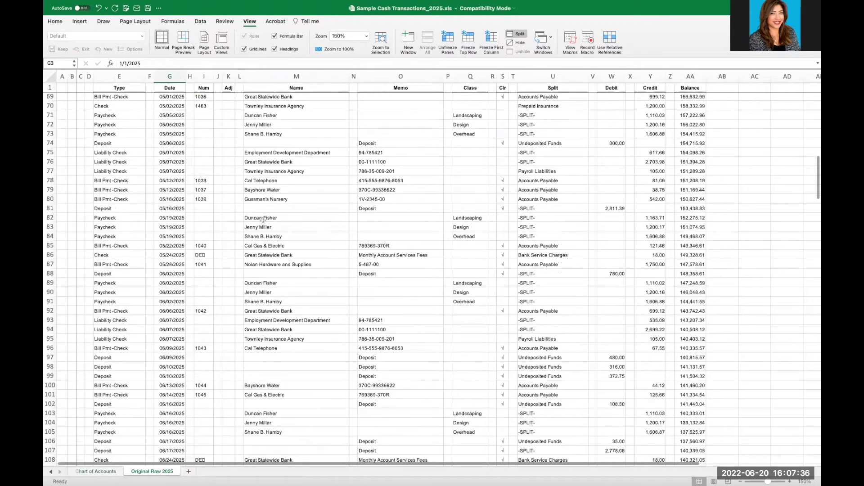
{"action": "scroll", "coordinate": [262, 220], "scroll_direction": "down", "scroll_amount": 20}
{"action": "scroll", "coordinate": [265, 227], "scroll_direction": "down", "scroll_amount": 20}
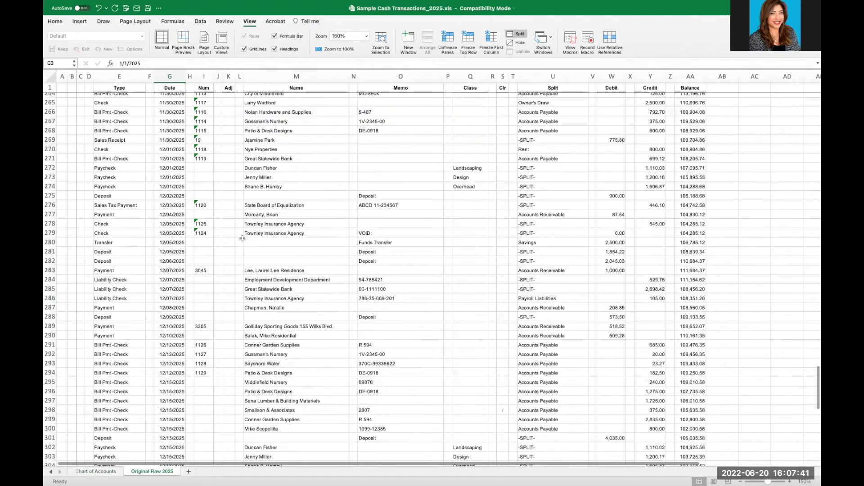
{"action": "scroll", "coordinate": [239, 252], "scroll_direction": "down", "scroll_amount": 4}
{"action": "scroll", "coordinate": [151, 264], "scroll_direction": "down", "scroll_amount": 3}
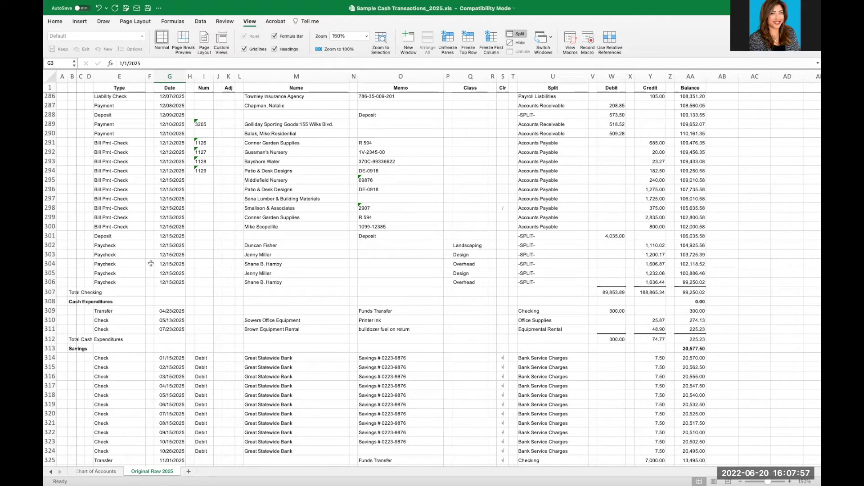
{"action": "scroll", "coordinate": [175, 336], "scroll_direction": "down", "scroll_amount": 3}
{"action": "scroll", "coordinate": [106, 272], "scroll_direction": "down", "scroll_amount": 2}
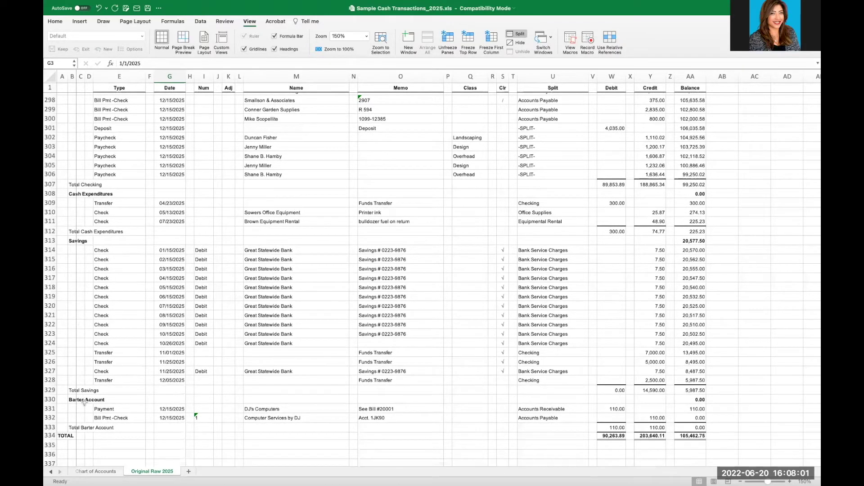
Examine the four bank accounts in the Chart of Accounts sheet: Checking, Cash Expenditures, Savings and Barter Account.
{"action": "left_click", "coordinate": [100, 472]}
{"action": "scroll", "coordinate": [147, 154], "scroll_direction": "up", "scroll_amount": 10}
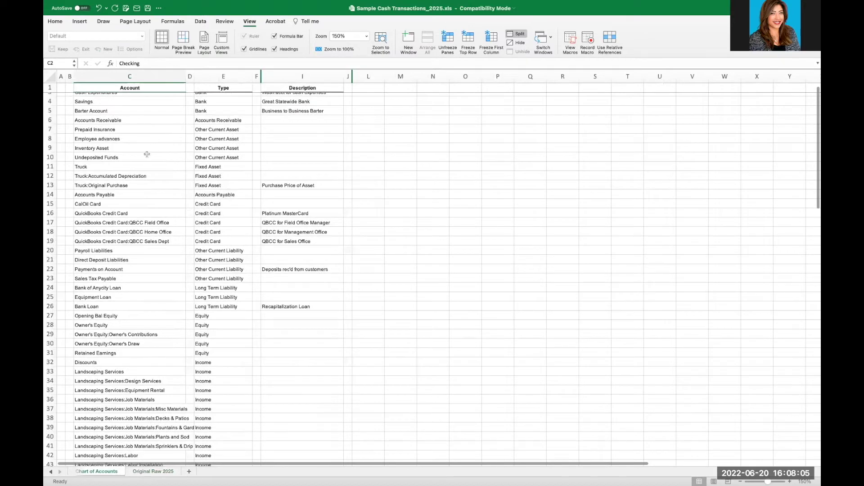
{"action": "scroll", "coordinate": [147, 154], "scroll_direction": "up", "scroll_amount": 2}
{"action": "left_click", "coordinate": [120, 108]}
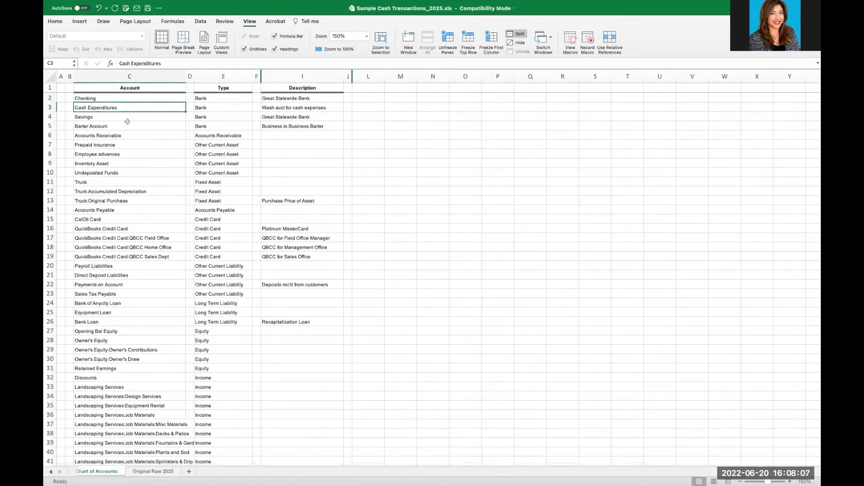
{"action": "left_click", "coordinate": [125, 117]}
{"action": "left_click", "coordinate": [126, 126]}
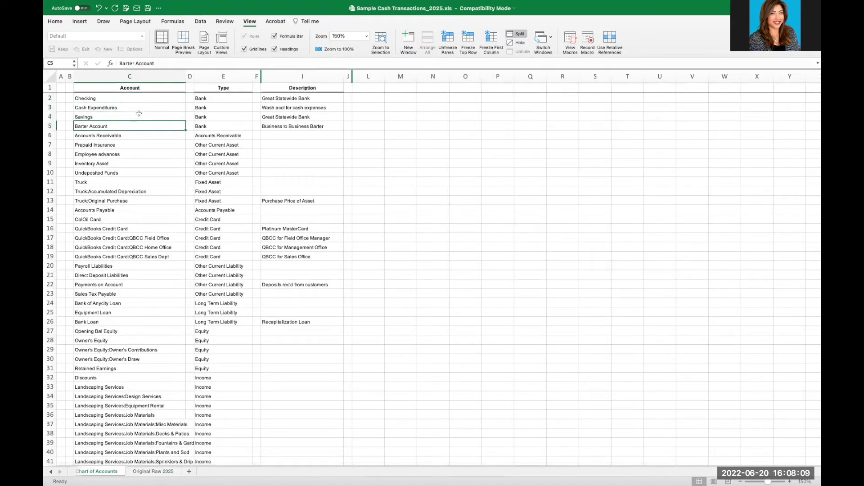
{"action": "left_click_drag", "start_coordinate": [140, 96], "coordinate": [145, 122]}
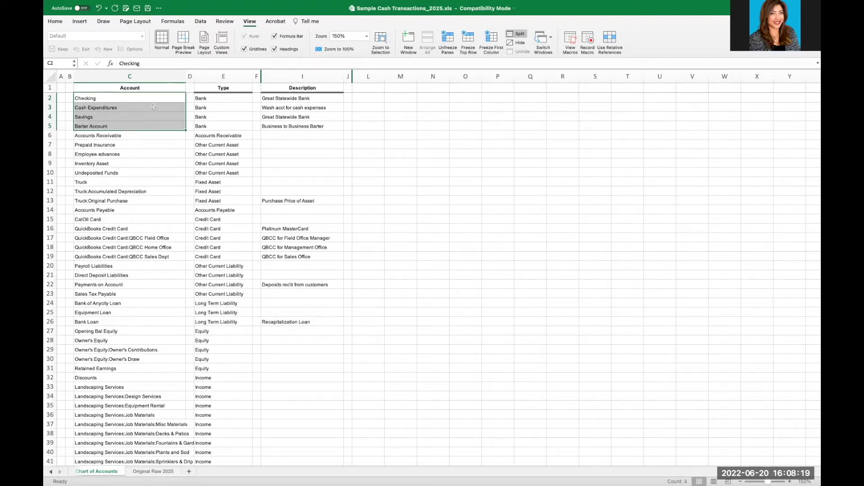
Highlight the Checking account row, cells C2:I2, in yellow on the Chart of Accounts sheet.
{"action": "left_click_drag", "start_coordinate": [107, 99], "coordinate": [282, 97]}
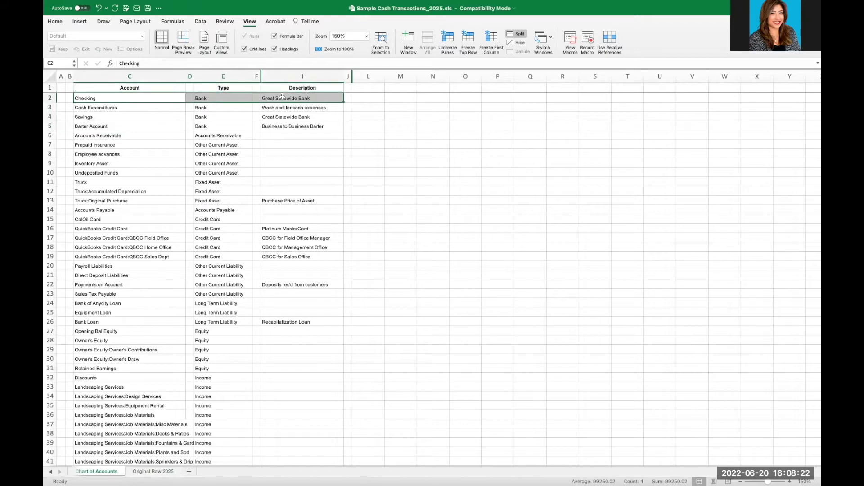
{"action": "left_click", "coordinate": [62, 22]}
{"action": "left_click", "coordinate": [172, 48]}
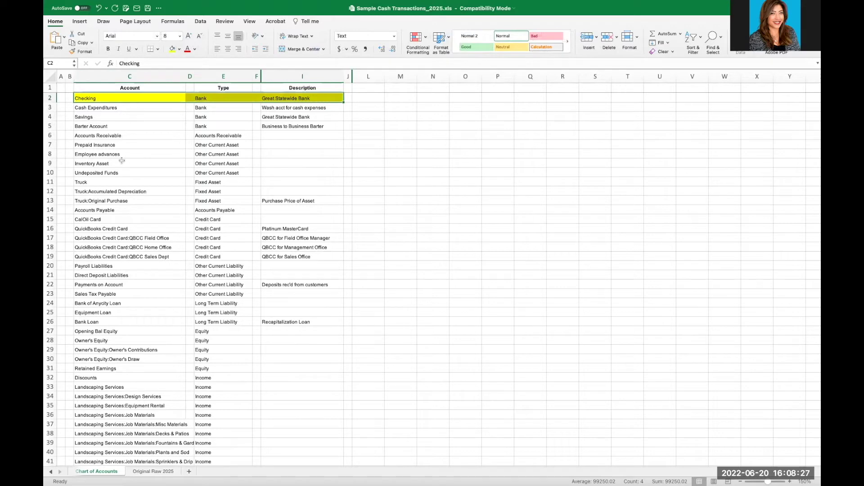
{"action": "scroll", "coordinate": [151, 239], "scroll_direction": "down", "scroll_amount": 3}
{"action": "scroll", "coordinate": [151, 239], "scroll_direction": "up", "scroll_amount": 3}
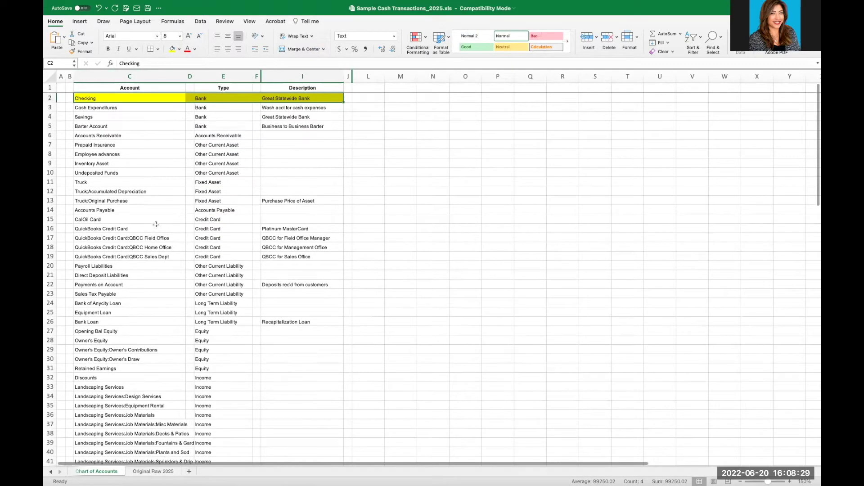
Examine the chart of accounts from Accounts Receivable through the asset, liability and equity accounts to the start of the income accounts.
{"action": "left_click", "coordinate": [145, 137]}
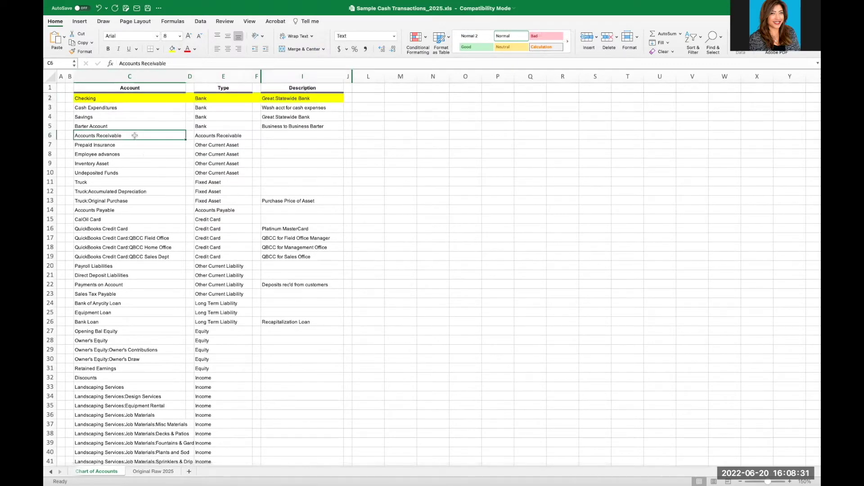
{"action": "scroll", "coordinate": [140, 226], "scroll_direction": "down", "scroll_amount": 5}
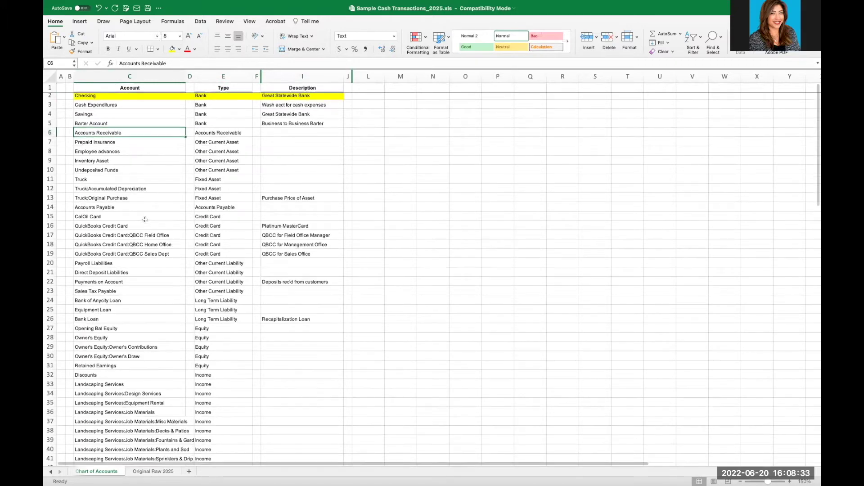
{"action": "scroll", "coordinate": [146, 220], "scroll_direction": "down", "scroll_amount": 1}
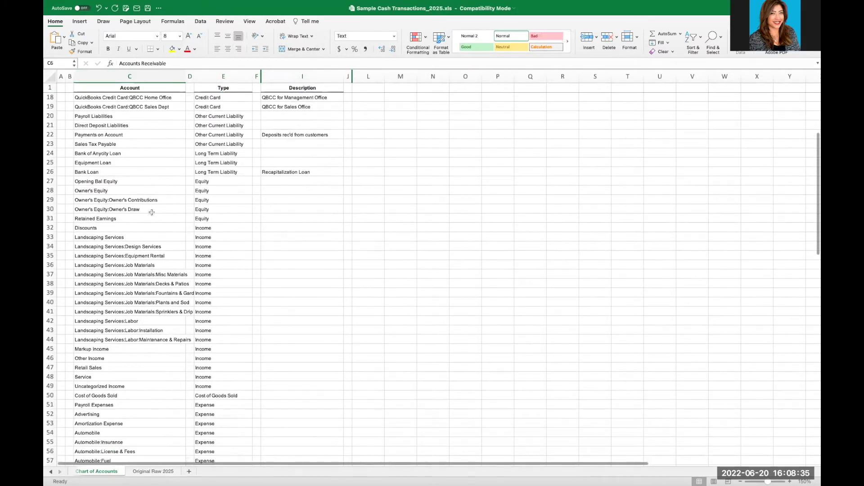
{"action": "scroll", "coordinate": [167, 193], "scroll_direction": "down", "scroll_amount": 3}
{"action": "scroll", "coordinate": [171, 199], "scroll_direction": "down", "scroll_amount": 3}
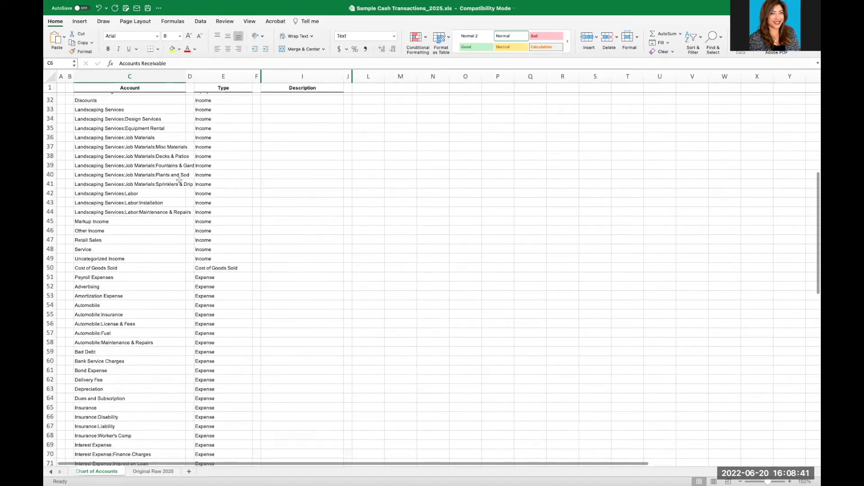
{"action": "scroll", "coordinate": [189, 112], "scroll_direction": "down", "scroll_amount": 1}
Examine the Income, Cost of Goods Sold and Expense account types down to the end of the chart of accounts.
{"action": "left_click_drag", "start_coordinate": [212, 100], "coordinate": [211, 252]}
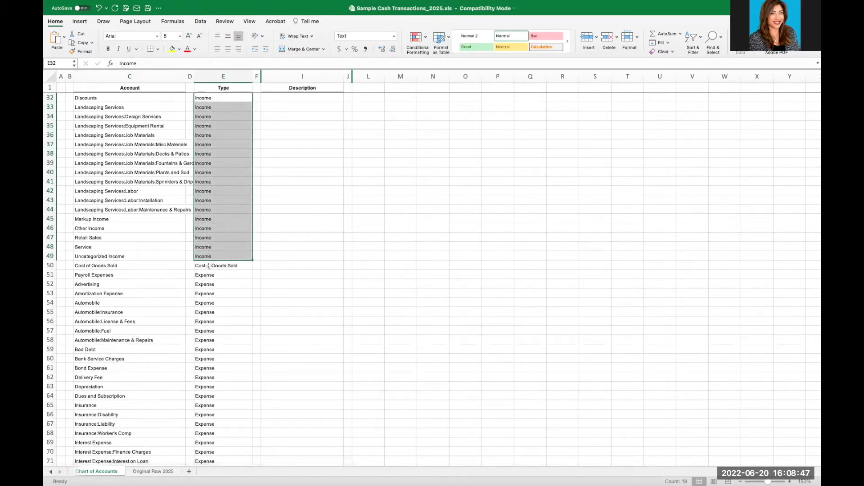
{"action": "left_click_drag", "start_coordinate": [113, 267], "coordinate": [201, 266]}
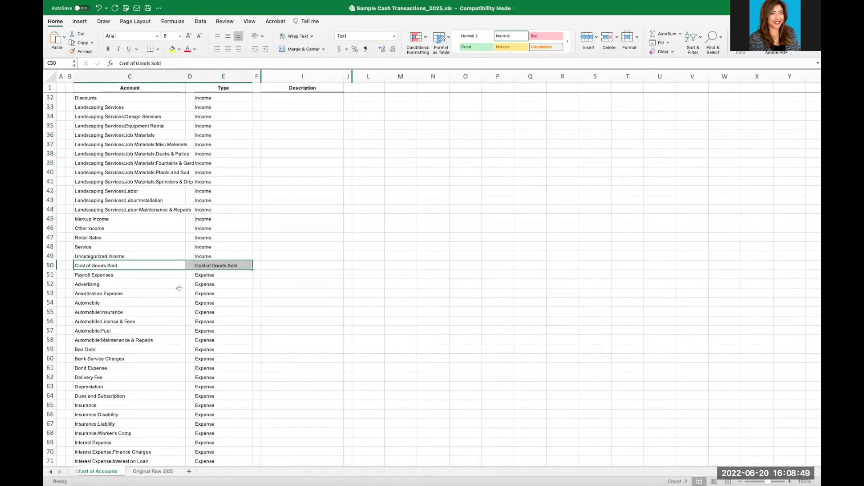
{"action": "scroll", "coordinate": [168, 311], "scroll_direction": "down", "scroll_amount": 6}
{"action": "left_click_drag", "start_coordinate": [204, 163], "coordinate": [205, 292]}
{"action": "scroll", "coordinate": [201, 295], "scroll_direction": "down", "scroll_amount": 5}
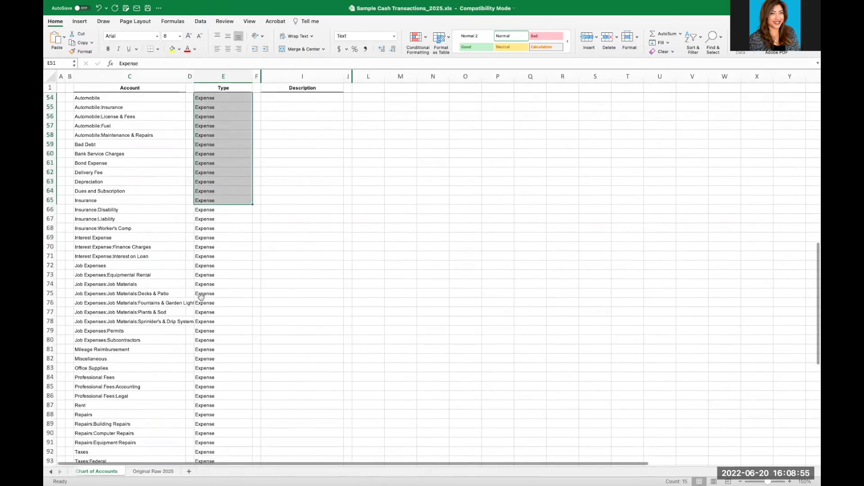
{"action": "scroll", "coordinate": [201, 296], "scroll_direction": "down", "scroll_amount": 8}
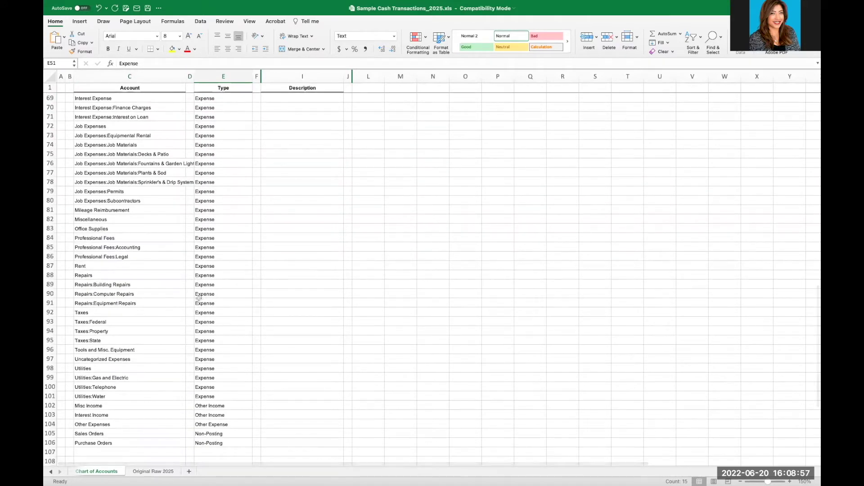
{"action": "scroll", "coordinate": [132, 218], "scroll_direction": "down", "scroll_amount": 3}
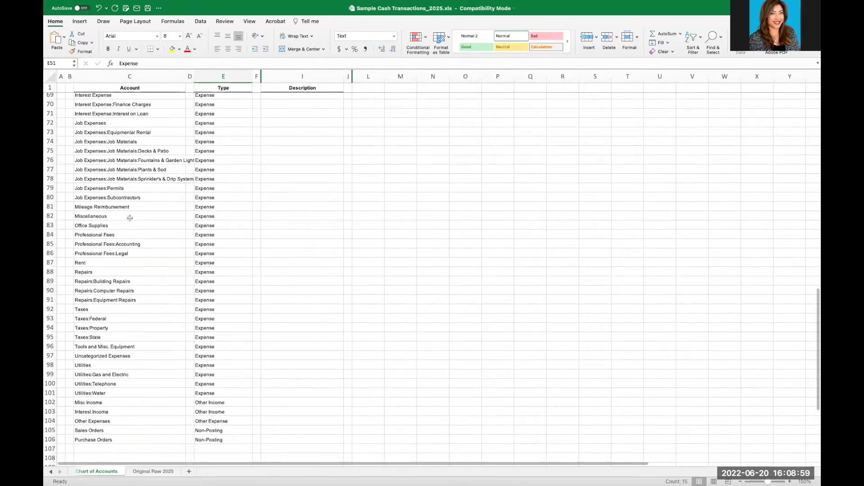
Review the chart of accounts again from the expense accounts back to Checking, and down to the income accounts.
{"action": "scroll", "coordinate": [133, 216], "scroll_direction": "up", "scroll_amount": 10}
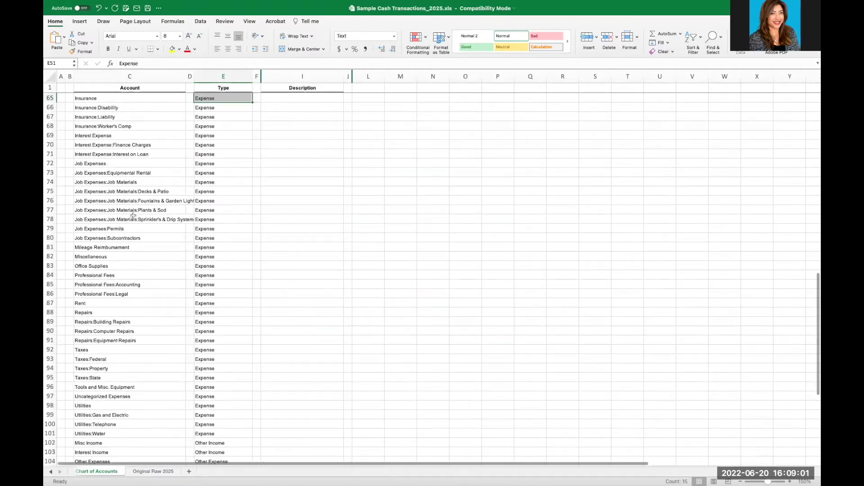
{"action": "scroll", "coordinate": [133, 213], "scroll_direction": "up", "scroll_amount": 10}
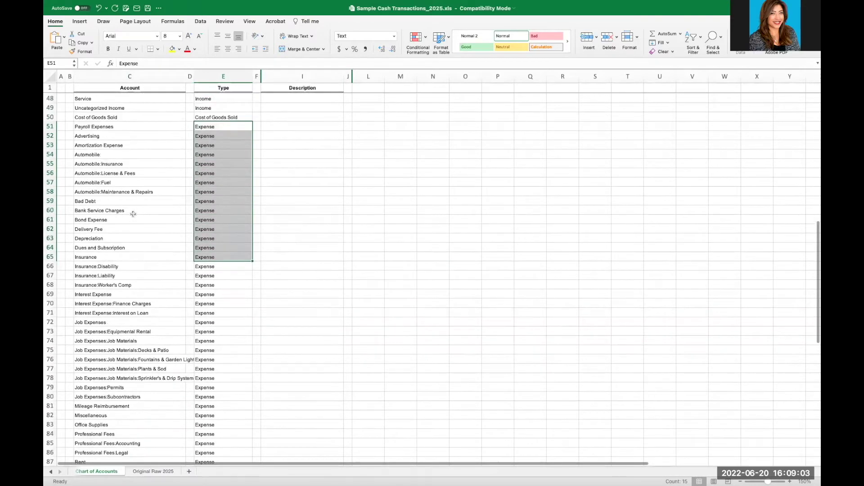
{"action": "scroll", "coordinate": [133, 204], "scroll_direction": "up", "scroll_amount": 2}
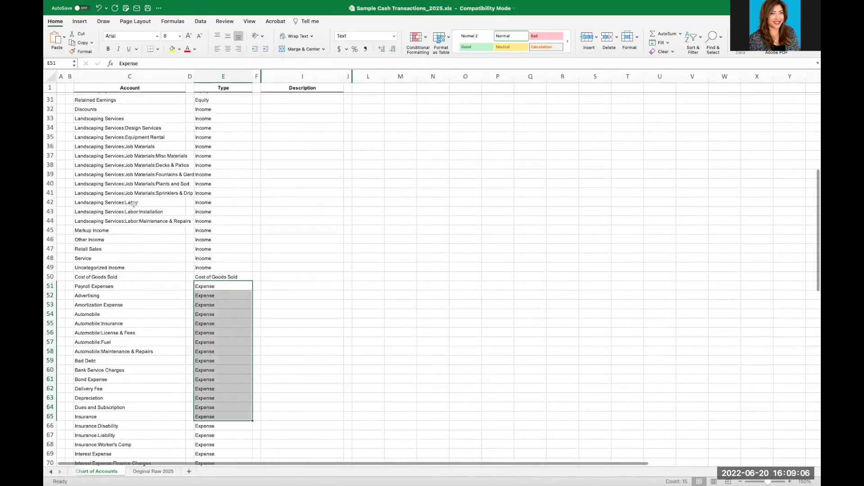
{"action": "scroll", "coordinate": [134, 204], "scroll_direction": "down", "scroll_amount": 1}
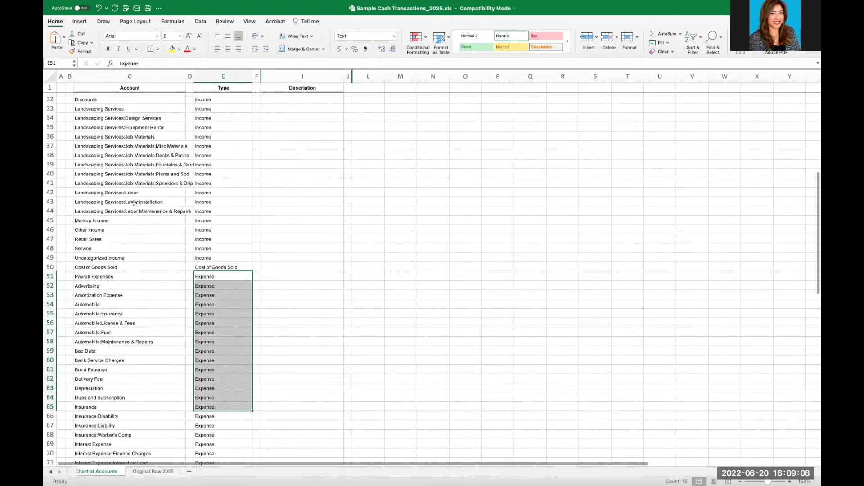
{"action": "scroll", "coordinate": [134, 204], "scroll_direction": "up", "scroll_amount": 15}
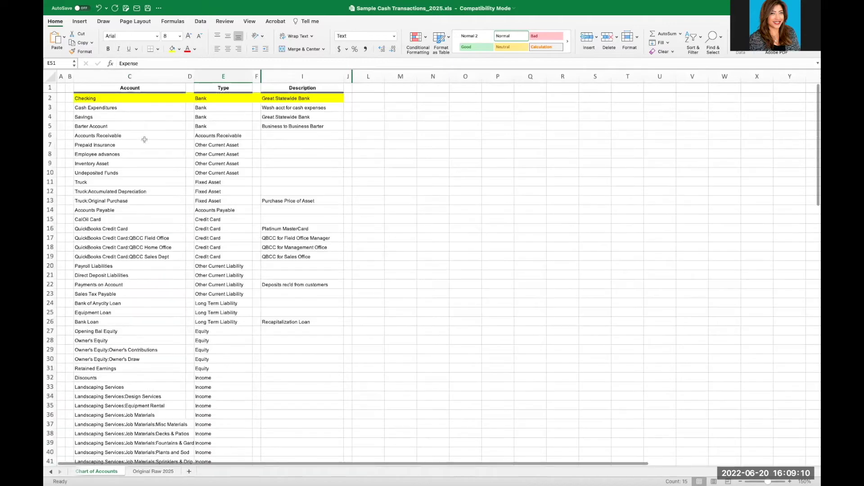
{"action": "scroll", "coordinate": [142, 270], "scroll_direction": "down", "scroll_amount": 10}
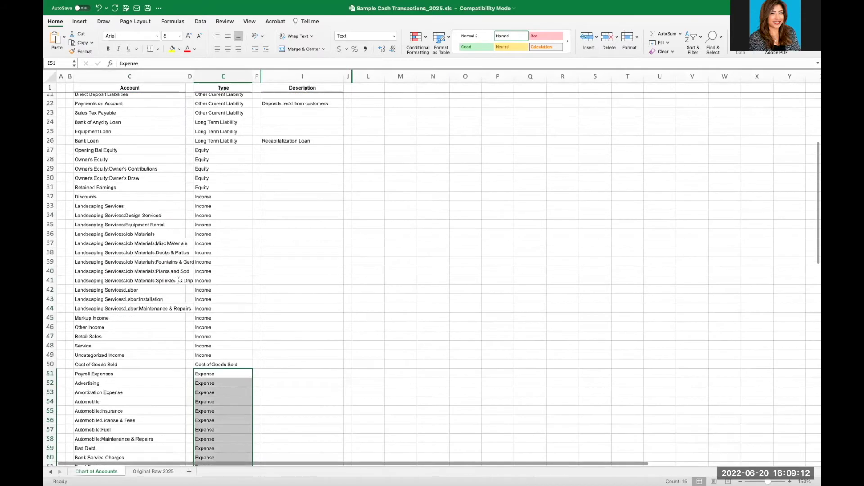
Highlight the Landscaping Services income rows C33:E35 and the Cost of Goods Sold row C50:E50 in yellow on the Chart of Accounts sheet.
{"action": "left_click_drag", "start_coordinate": [93, 201], "coordinate": [200, 215]}
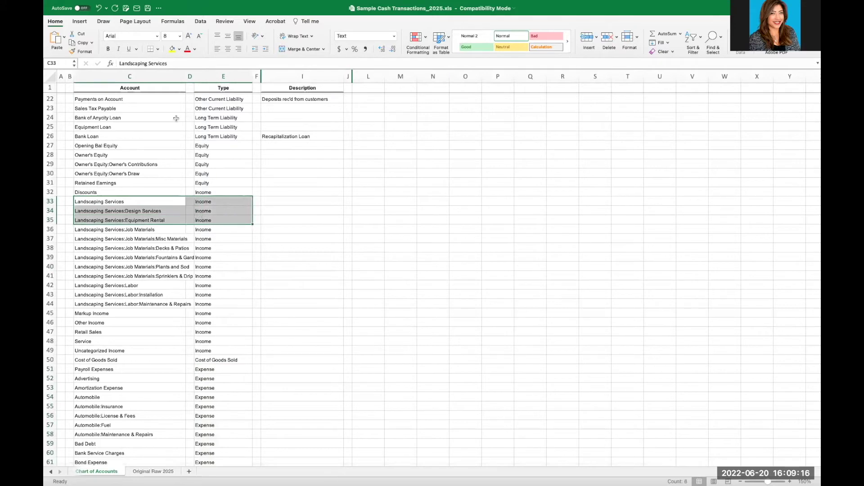
{"action": "left_click", "coordinate": [172, 49]}
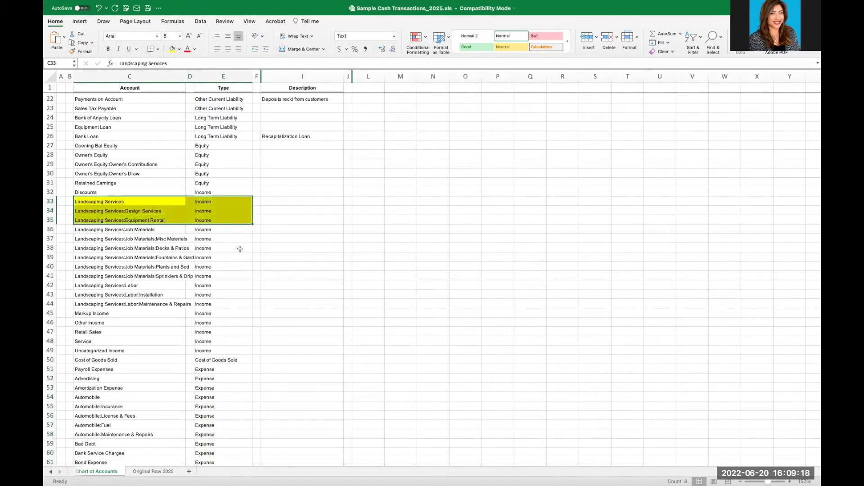
{"action": "scroll", "coordinate": [240, 248], "scroll_direction": "down", "scroll_amount": 6}
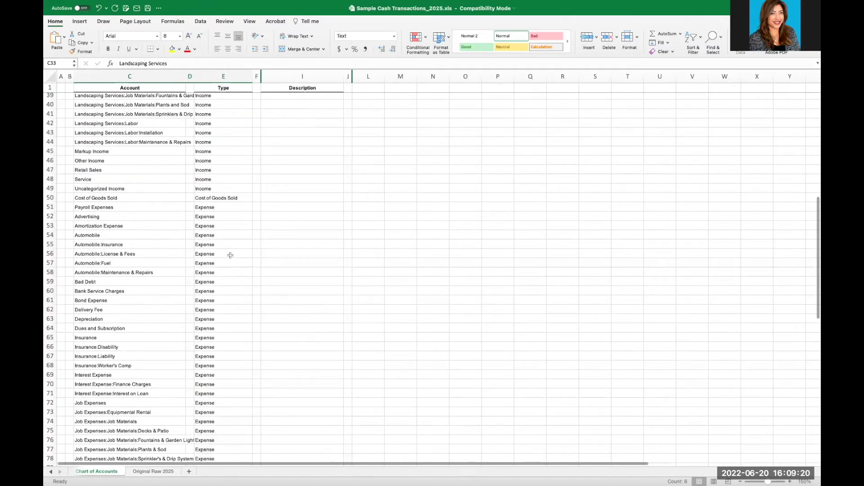
{"action": "left_click_drag", "start_coordinate": [90, 198], "coordinate": [225, 198]}
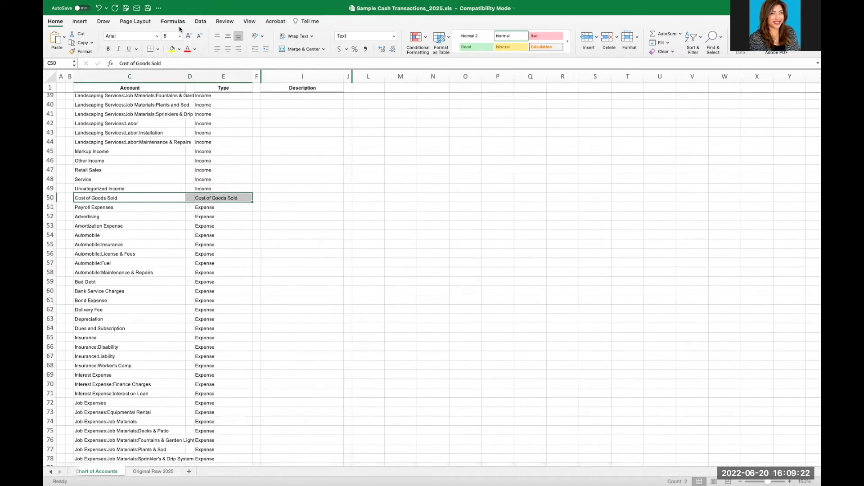
{"action": "left_click", "coordinate": [172, 49]}
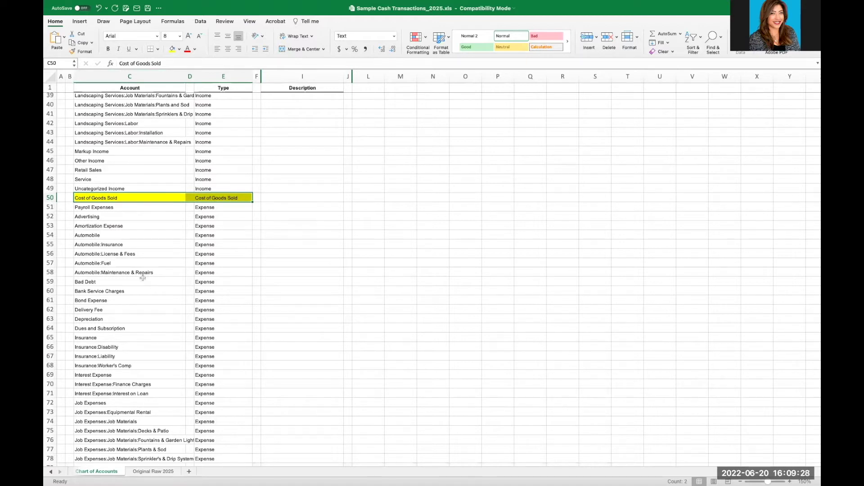
Examine the expense accounts below Cost of Goods Sold, starting from Payroll Expenses and Advertising.
{"action": "left_click_drag", "start_coordinate": [103, 216], "coordinate": [109, 279]}
{"action": "left_click", "coordinate": [90, 220]}
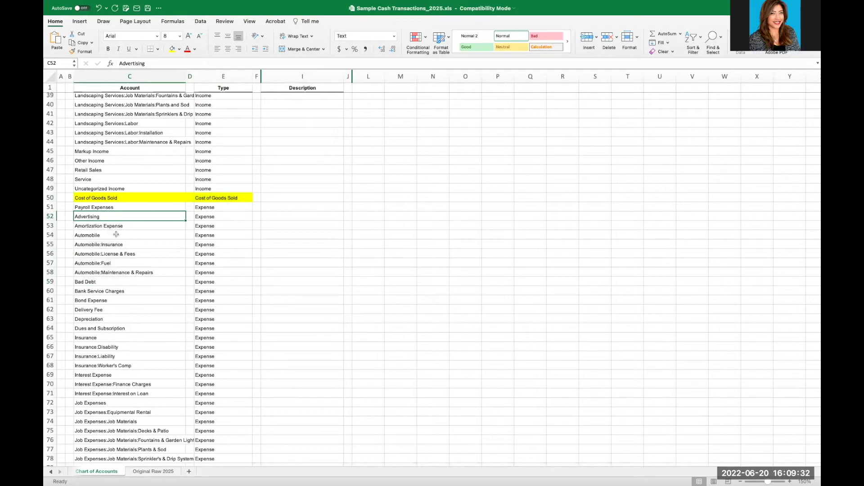
{"action": "scroll", "coordinate": [122, 264], "scroll_direction": "down", "scroll_amount": 3}
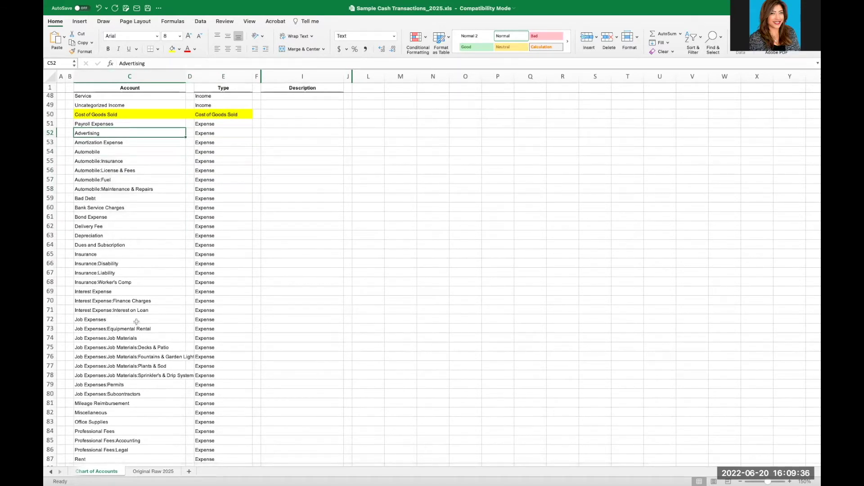
{"action": "scroll", "coordinate": [146, 248], "scroll_direction": "up", "scroll_amount": 2}
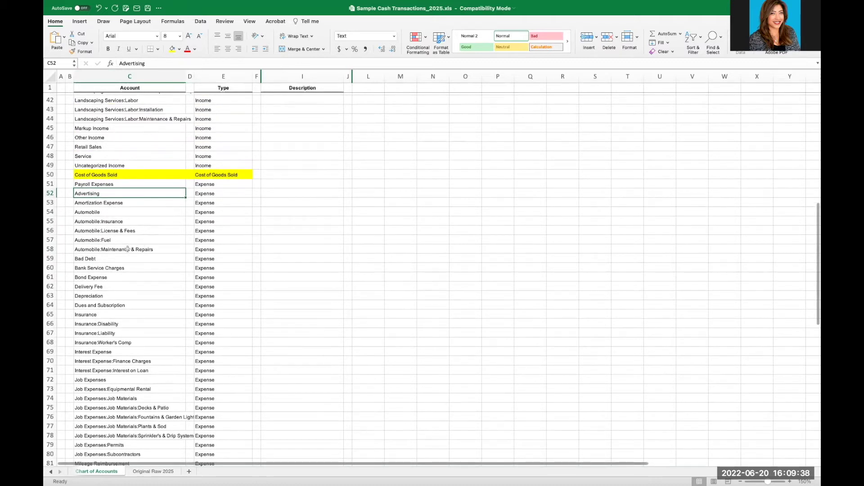
Create a copy of the Original Raw 2025 sheet in the same workbook, placed before the Original Raw 2025 sheet.
{"action": "left_click", "coordinate": [159, 472]}
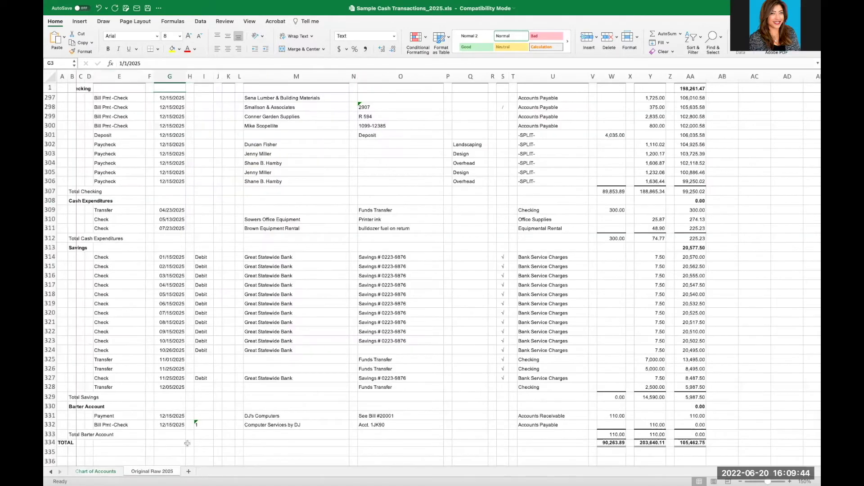
{"action": "scroll", "coordinate": [208, 266], "scroll_direction": "up", "scroll_amount": 1}
{"action": "scroll", "coordinate": [223, 212], "scroll_direction": "up", "scroll_amount": 20}
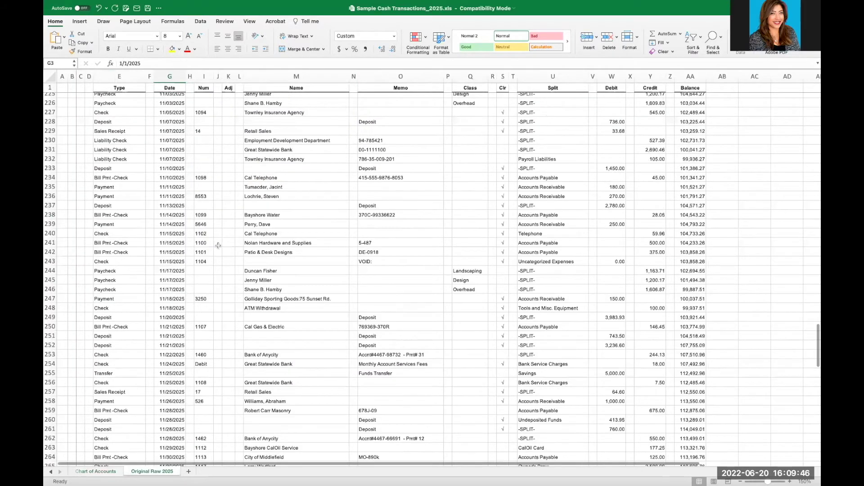
{"action": "scroll", "coordinate": [216, 166], "scroll_direction": "up", "scroll_amount": 9}
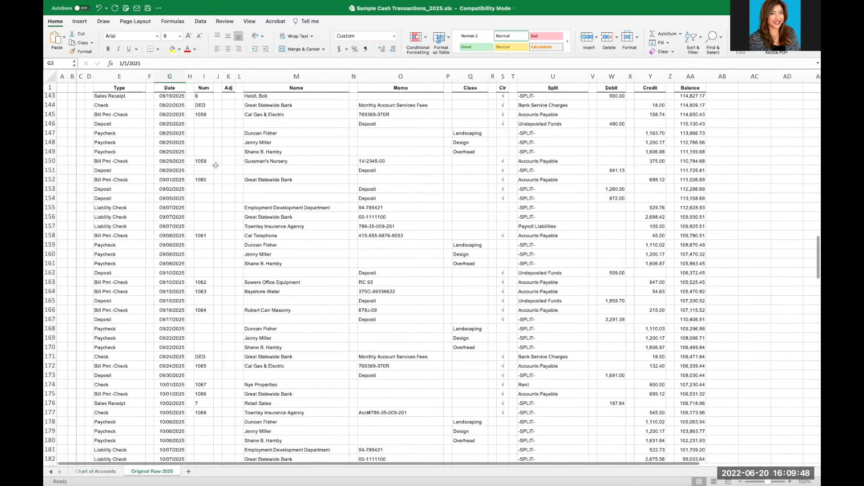
{"action": "scroll", "coordinate": [216, 165], "scroll_direction": "up", "scroll_amount": 20}
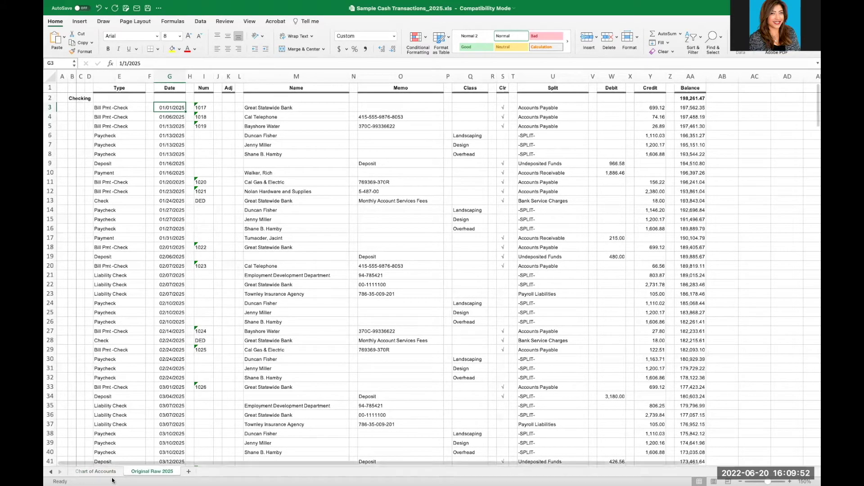
{"action": "right_click", "coordinate": [162, 471]}
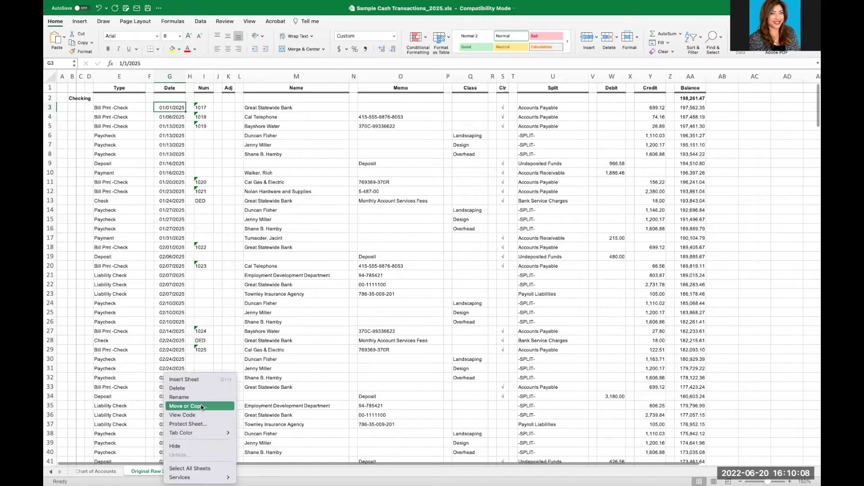
{"action": "left_click", "coordinate": [201, 407]}
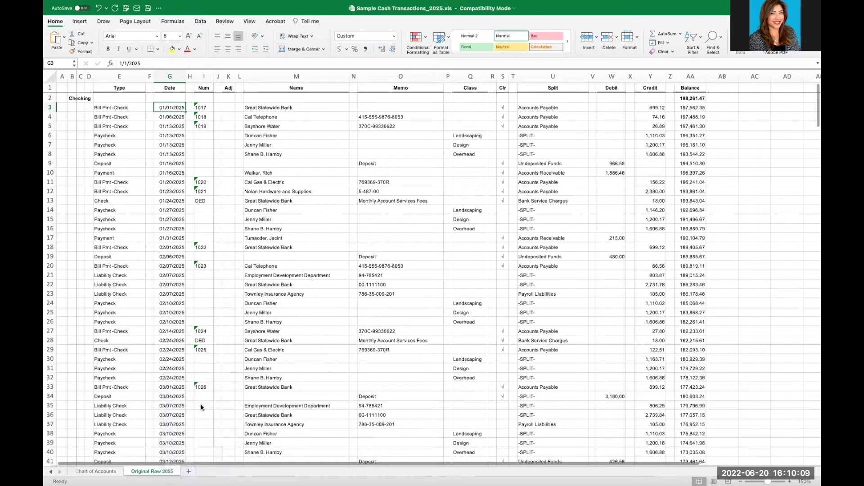
{"action": "left_click", "coordinate": [167, 451]}
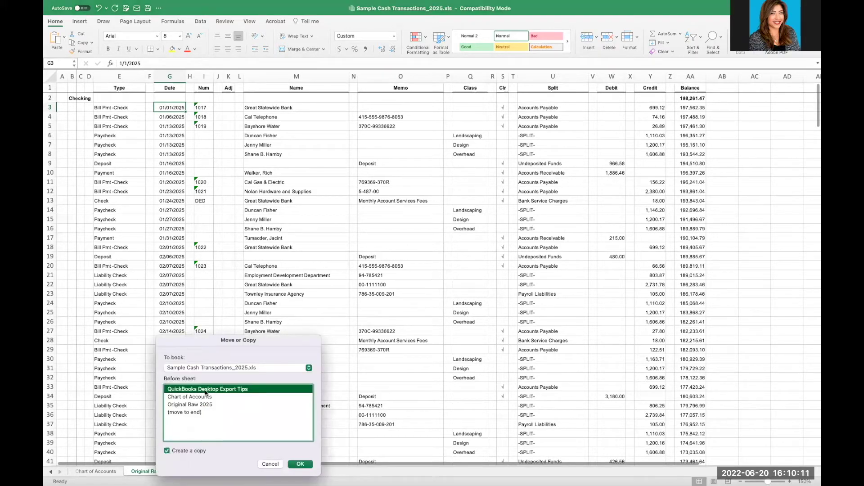
{"action": "left_click", "coordinate": [194, 405]}
{"action": "left_click", "coordinate": [299, 464]}
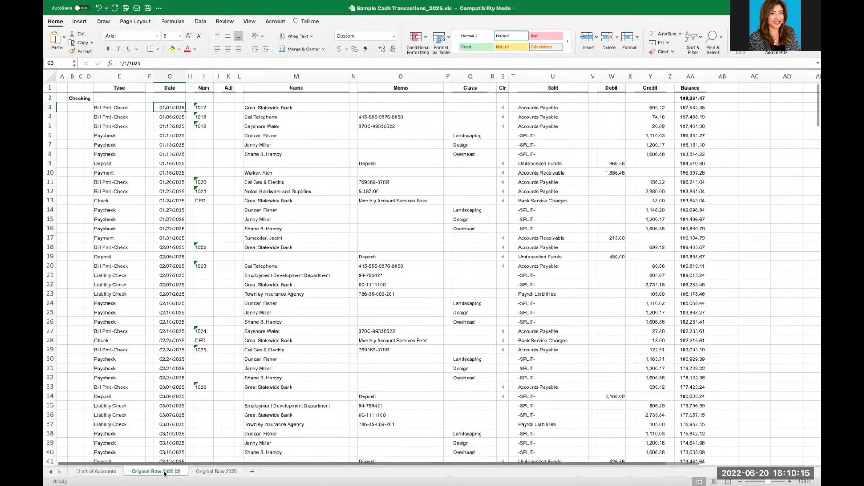
Rename the copied sheet as January 2025.
{"action": "double_click", "coordinate": [172, 472]}
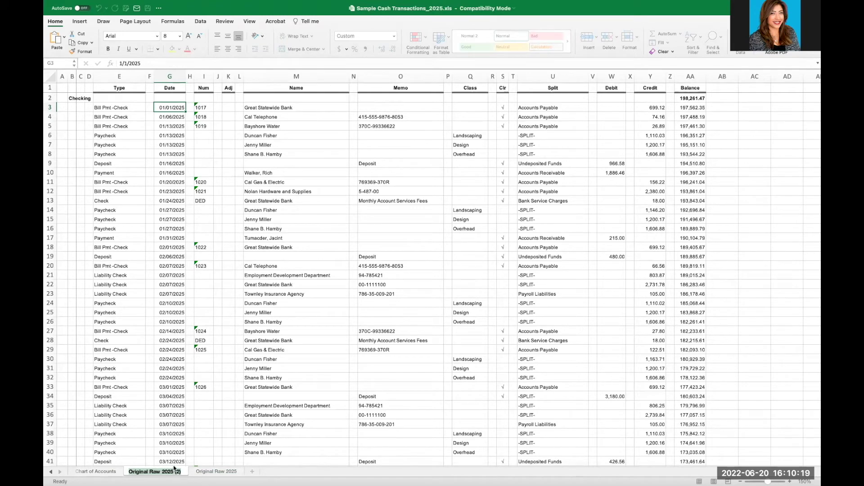
{"action": "type", "text": "January 2025"}
{"action": "key", "text": "Return"}
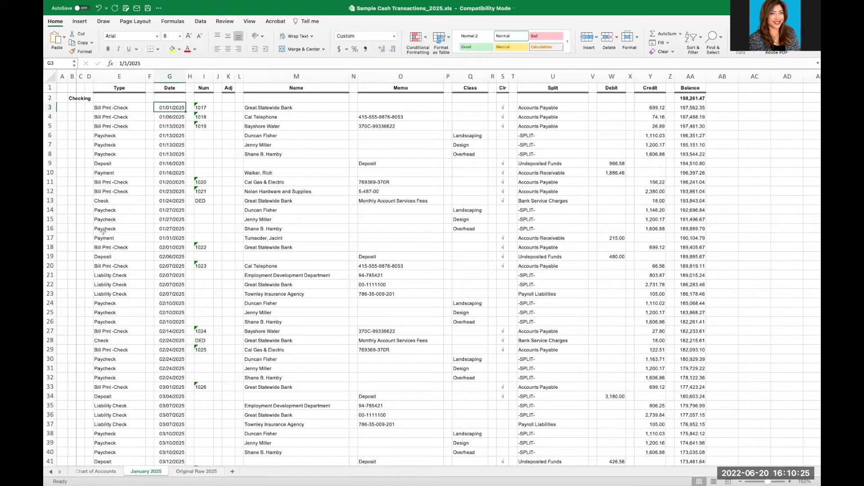
Remove the transactions after January from row 18 down on the January 2025 sheet, keeping the January Checking entries and a Total Checking row.
{"action": "left_click", "coordinate": [50, 247]}
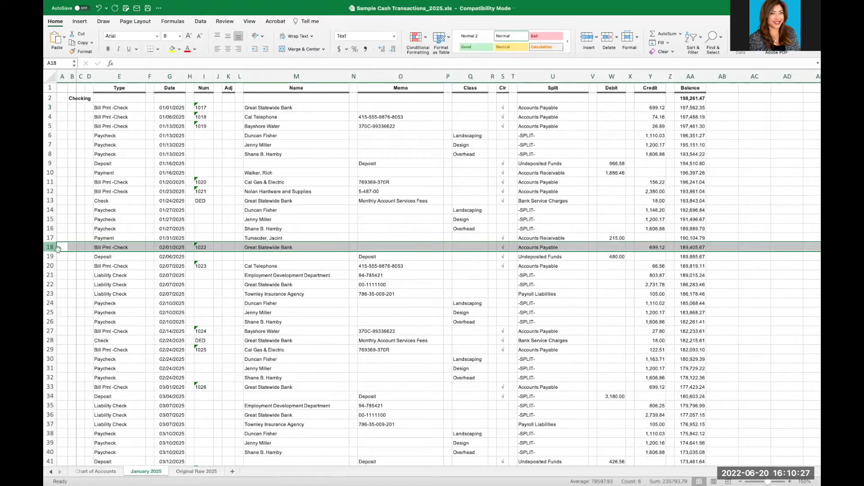
{"action": "scroll", "coordinate": [141, 331], "scroll_direction": "down", "scroll_amount": 7}
{"action": "scroll", "coordinate": [140, 331], "scroll_direction": "down", "scroll_amount": 20}
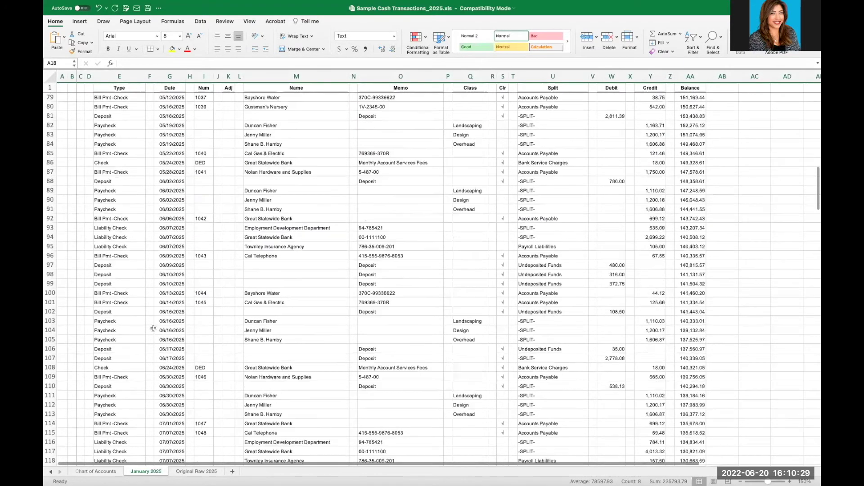
{"action": "scroll", "coordinate": [161, 327], "scroll_direction": "down", "scroll_amount": 20}
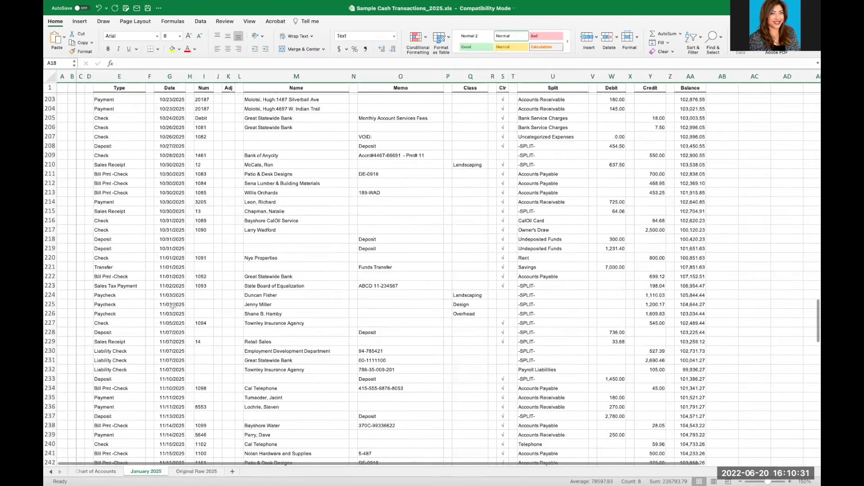
{"action": "scroll", "coordinate": [179, 305], "scroll_direction": "down", "scroll_amount": 20}
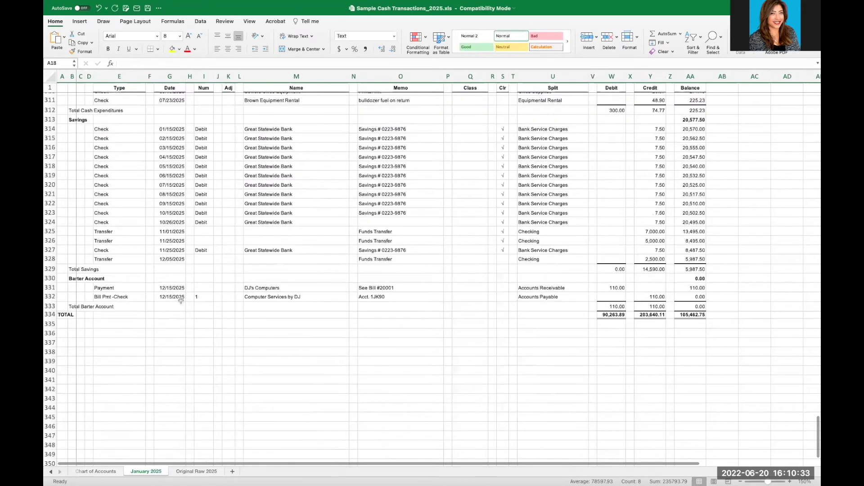
{"action": "right_click", "coordinate": [51, 270]}
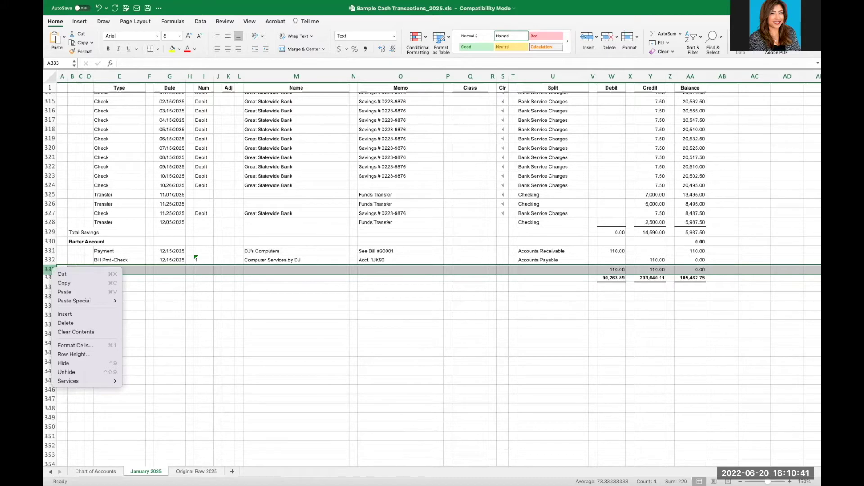
{"action": "key", "text": "Escape"}
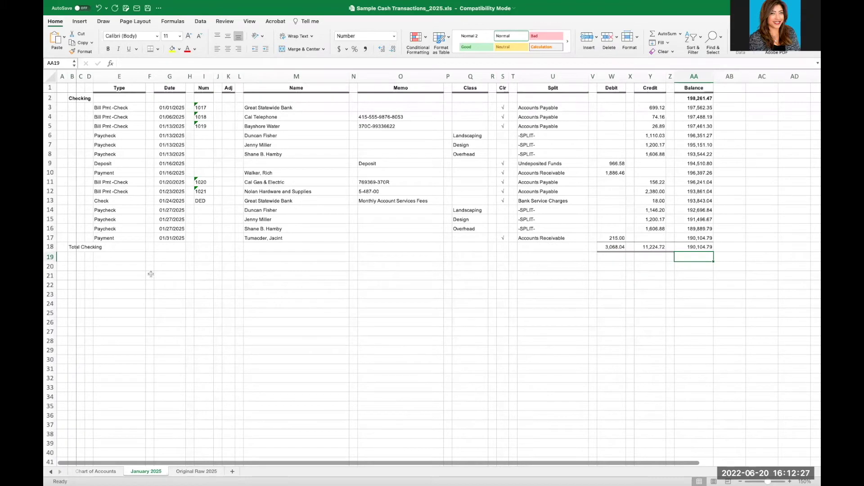
Compare the full-year Original Raw 2025 sheet with the reduced January 2025 sheet.
{"action": "left_click", "coordinate": [198, 471]}
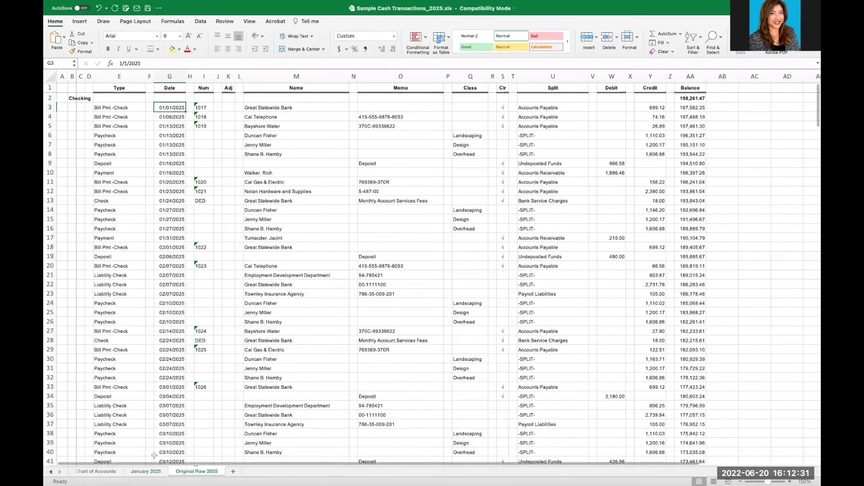
{"action": "left_click", "coordinate": [150, 471]}
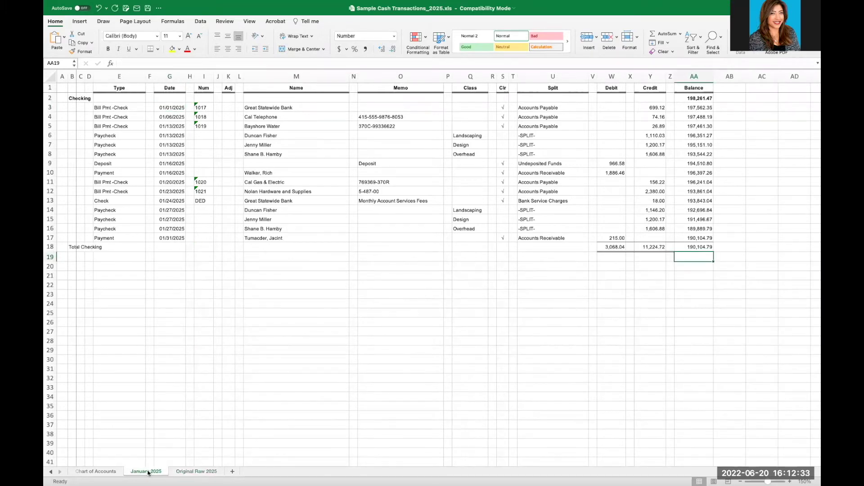
{"action": "right_click", "coordinate": [147, 473]}
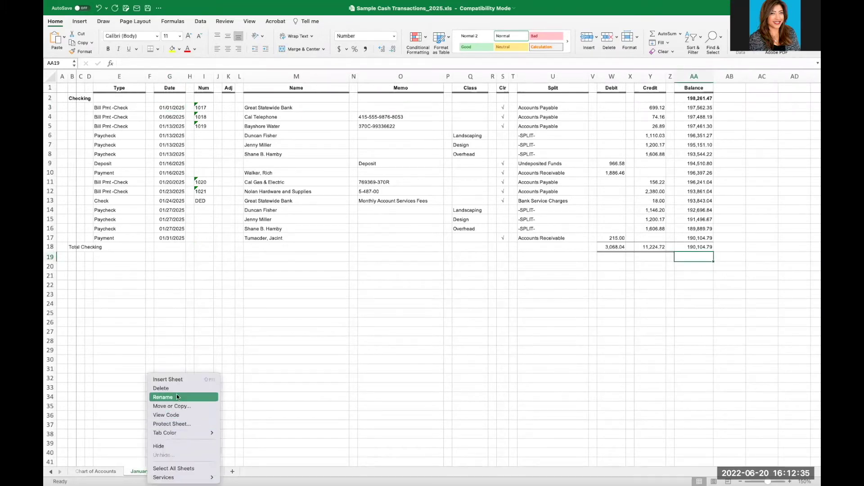
{"action": "left_click", "coordinate": [165, 280]}
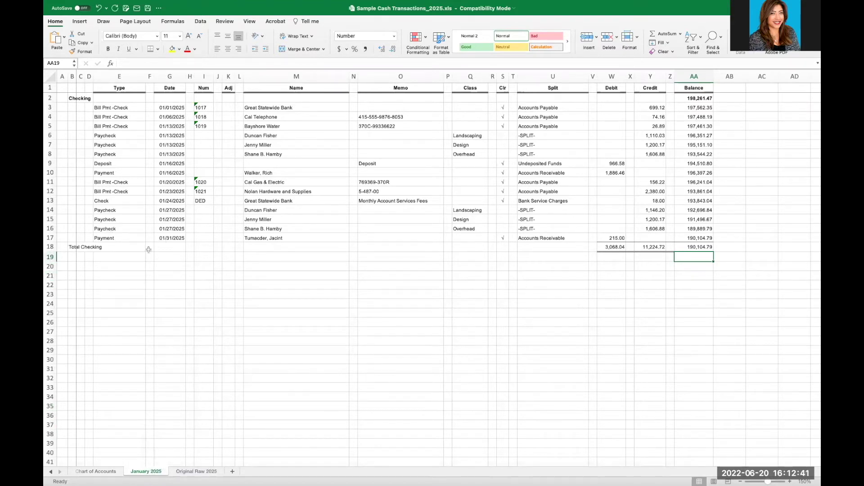
Inspect the Debit and Credit total formulas in cells W18 and Y18 of the Total Checking row.
{"action": "double_click", "coordinate": [604, 247]}
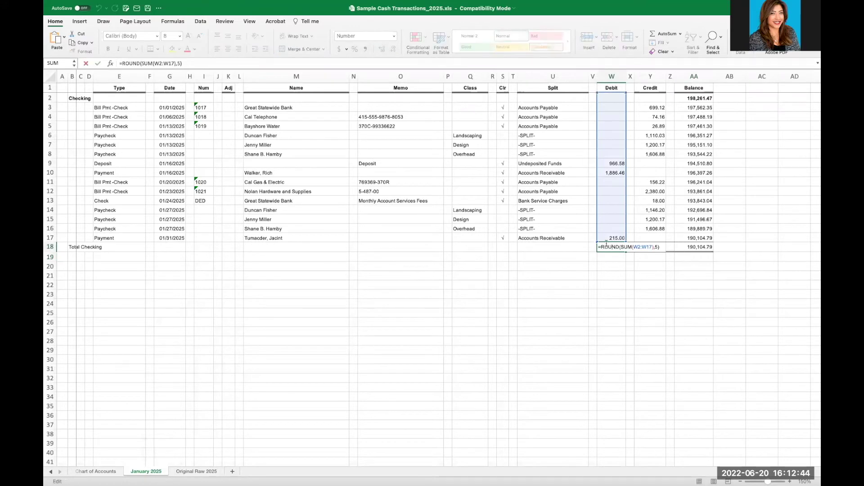
{"action": "key", "text": "Escape"}
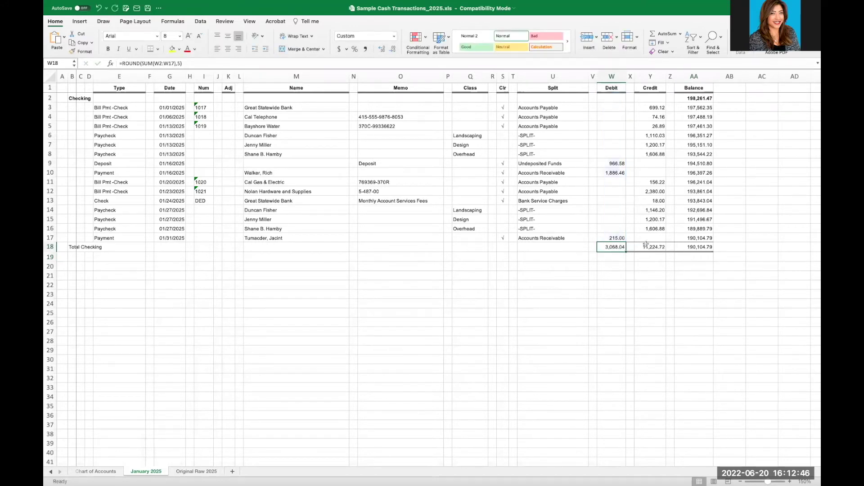
{"action": "double_click", "coordinate": [647, 248]}
{"action": "key", "text": "Escape"}
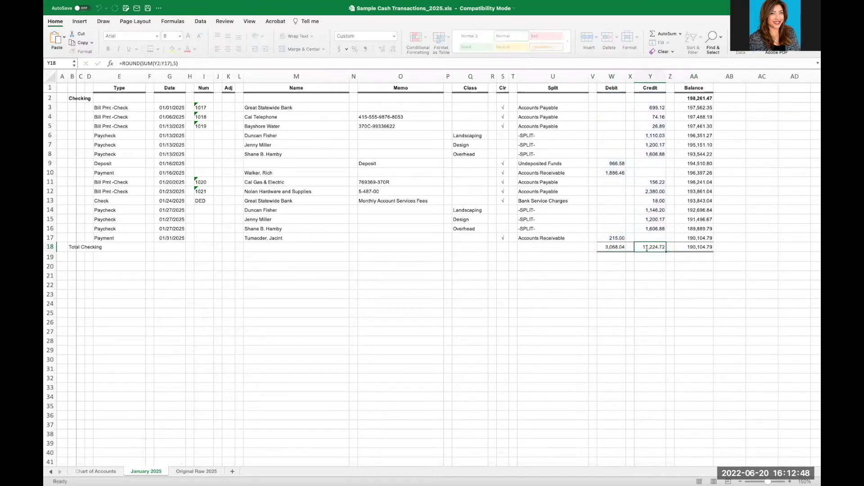
Check the ending Checking balance with the formula =AA2+W18-Y18 in cell AA19, and undo the entry.
{"action": "left_click", "coordinate": [689, 256]}
{"action": "type", "text": "="}
{"action": "left_click", "coordinate": [691, 98]}
{"action": "type", "text": "+"}
{"action": "left_click", "coordinate": [614, 246]}
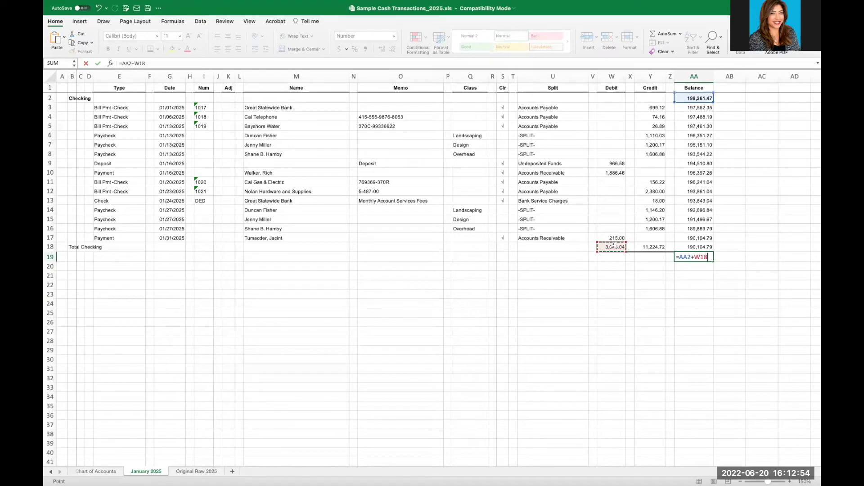
{"action": "type", "text": "-"}
{"action": "left_click", "coordinate": [654, 247]}
{"action": "key", "text": "Return"}
{"action": "key", "text": "super+z"}
{"action": "key", "text": "Up"}
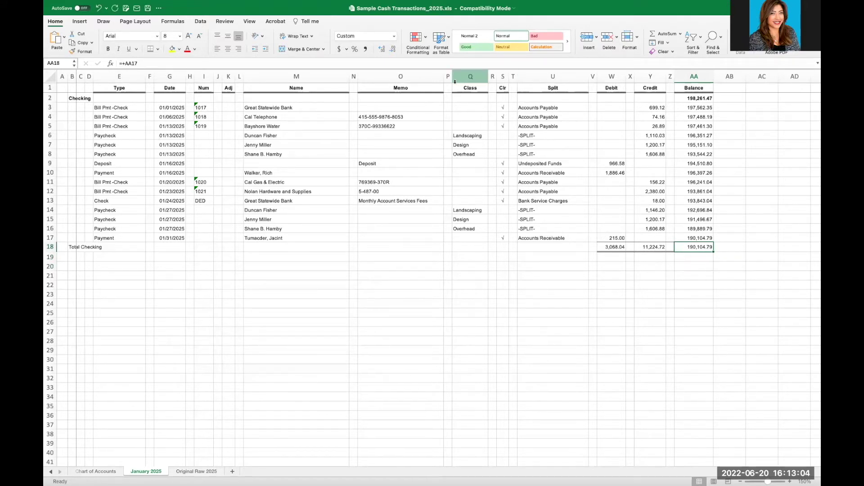
Hide the Class, Clr and Split columns, Q through U, on the January 2025 sheet.
{"action": "left_click_drag", "start_coordinate": [470, 76], "coordinate": [547, 76]}
{"action": "right_click", "coordinate": [547, 77]}
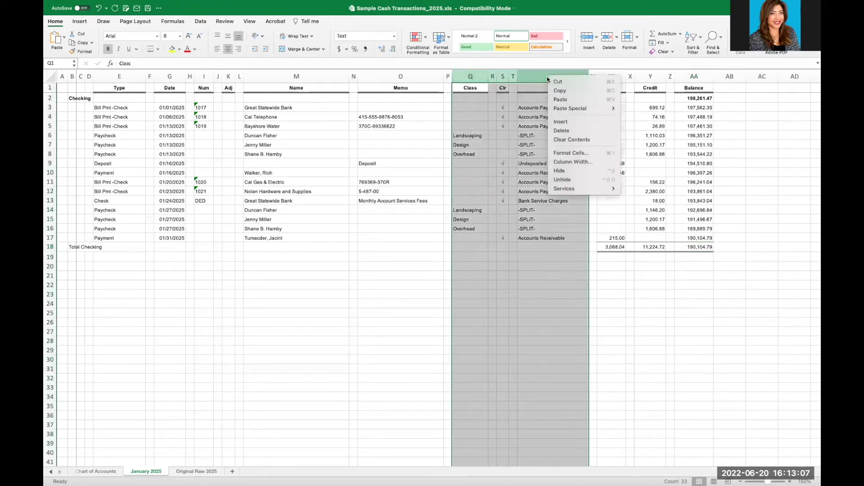
{"action": "left_click", "coordinate": [566, 172]}
{"action": "left_click", "coordinate": [514, 154]}
Widen column AC and enter the header Category/Type in cell AC1 beside the Balance column.
{"action": "left_click", "coordinate": [591, 85]}
{"action": "left_click_drag", "start_coordinate": [609, 77], "coordinate": [634, 77]}
{"action": "left_click", "coordinate": [617, 85]}
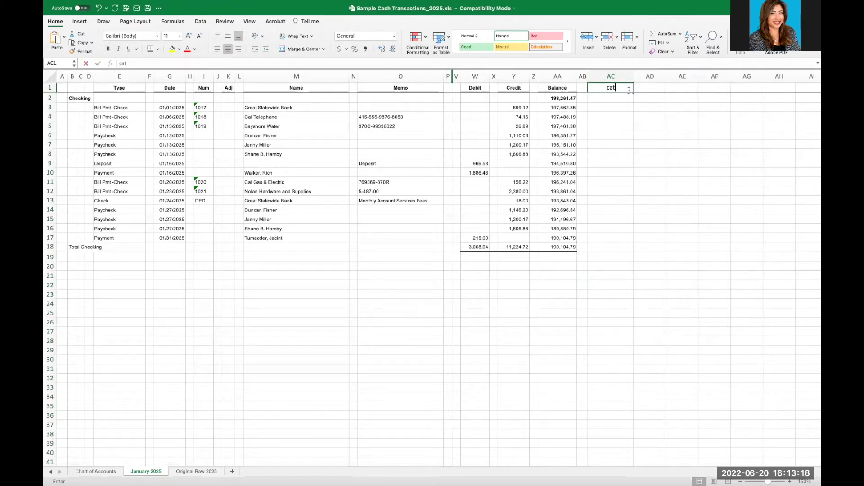
{"action": "type", "text": "cater"}
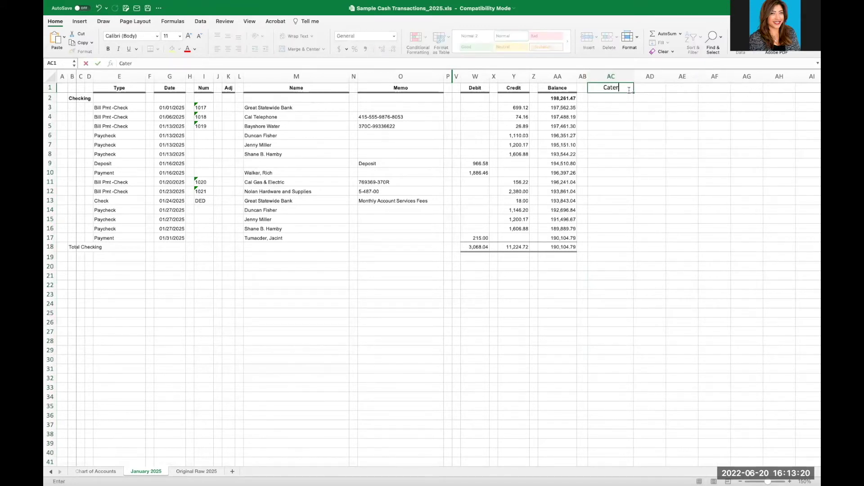
{"action": "key", "text": "BackSpace"}
{"action": "type", "text": "gory/Type"}
{"action": "key", "text": "Return"}
Change the header in AC1 to Category/Acct Type and widen column AC to fit it.
{"action": "left_click", "coordinate": [629, 91]}
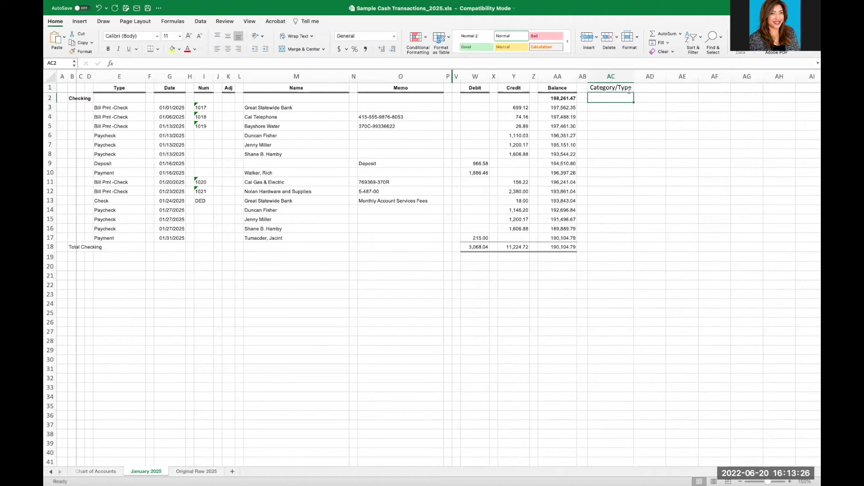
{"action": "left_click", "coordinate": [142, 63]}
{"action": "type", "text": "Acct"}
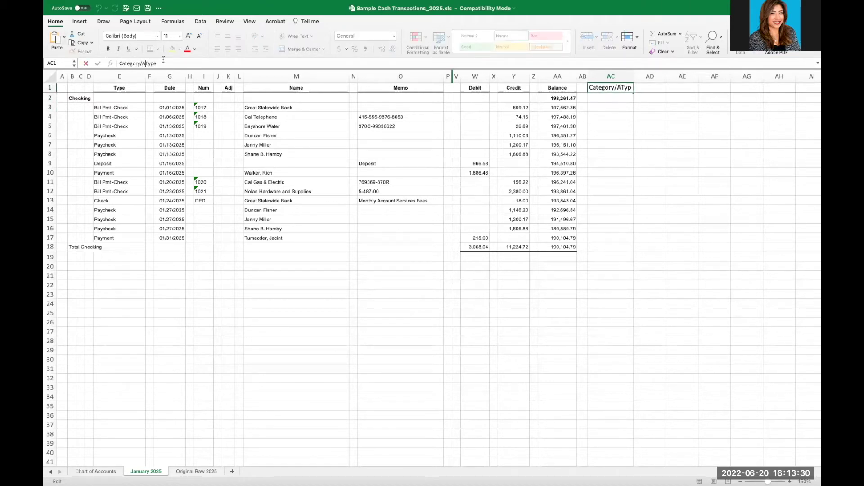
{"action": "key", "text": "Return"}
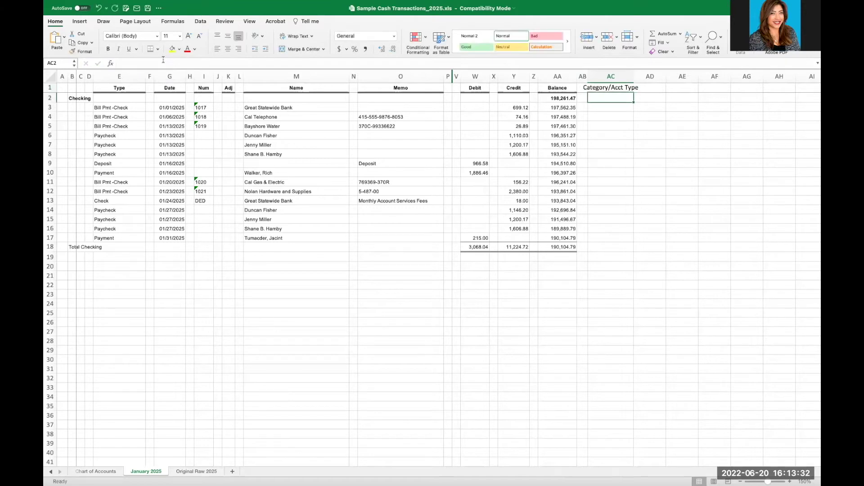
{"action": "left_click", "coordinate": [610, 76]}
{"action": "left_click_drag", "start_coordinate": [634, 76], "coordinate": [658, 74]}
{"action": "left_click", "coordinate": [613, 117]}
{"action": "left_click", "coordinate": [612, 98]}
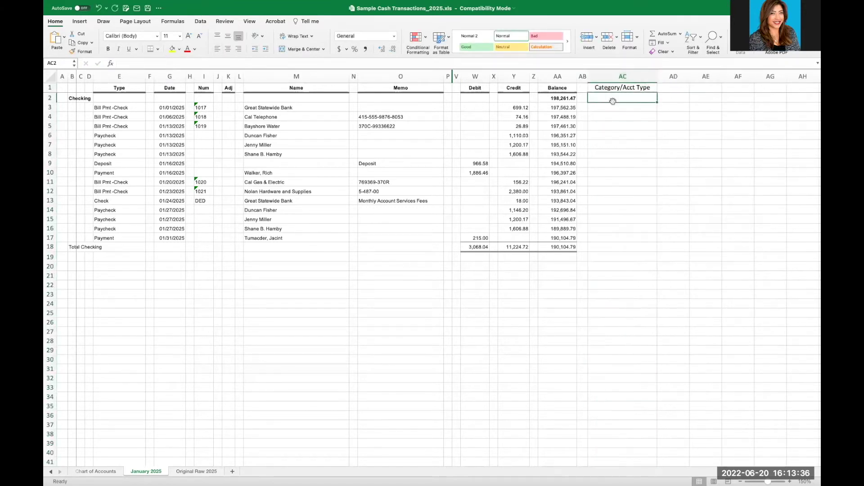
Review the account list on the Chart of Accounts sheet, and return to the first transaction on the January 2025 sheet.
{"action": "left_click", "coordinate": [103, 471]}
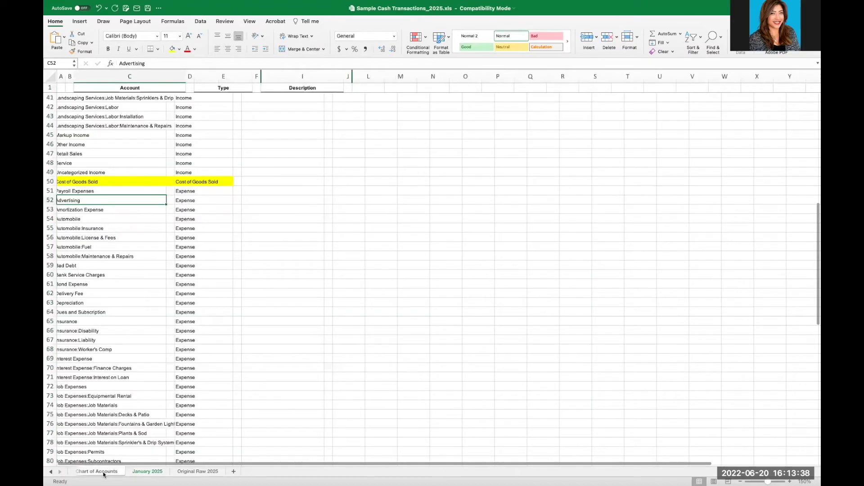
{"action": "scroll", "coordinate": [167, 221], "scroll_direction": "up", "scroll_amount": 10}
{"action": "scroll", "coordinate": [167, 221], "scroll_direction": "up", "scroll_amount": 5}
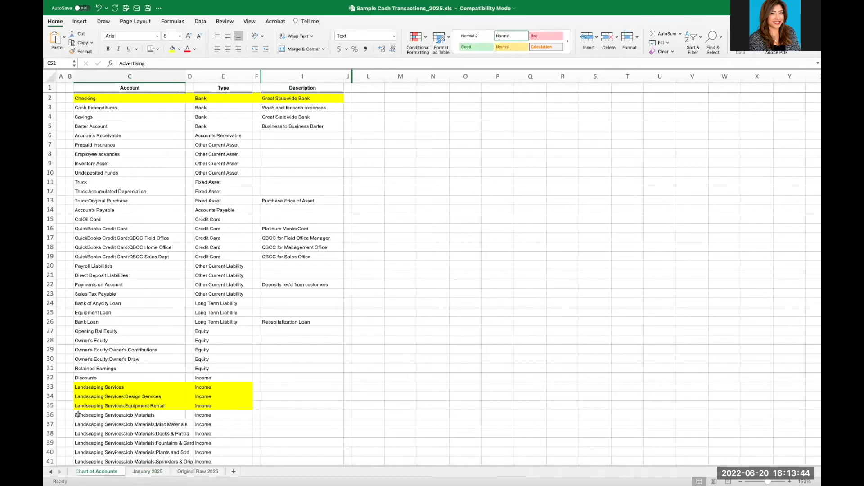
{"action": "left_click", "coordinate": [147, 471]}
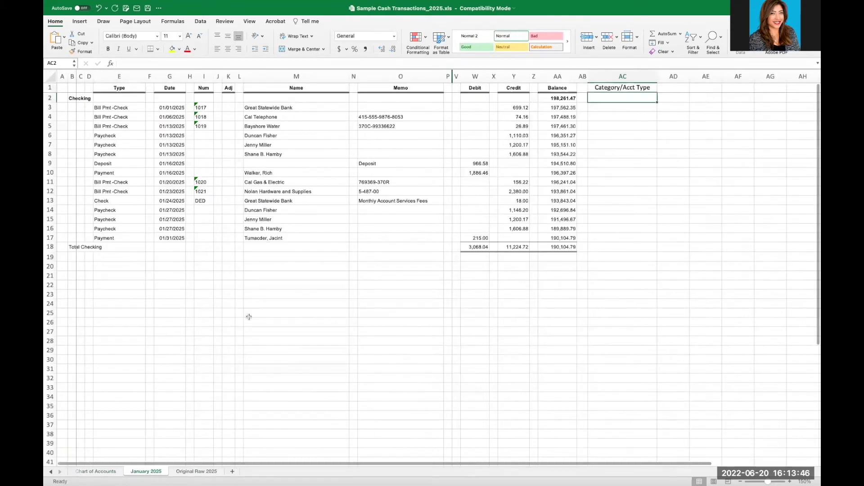
{"action": "left_click", "coordinate": [257, 108]}
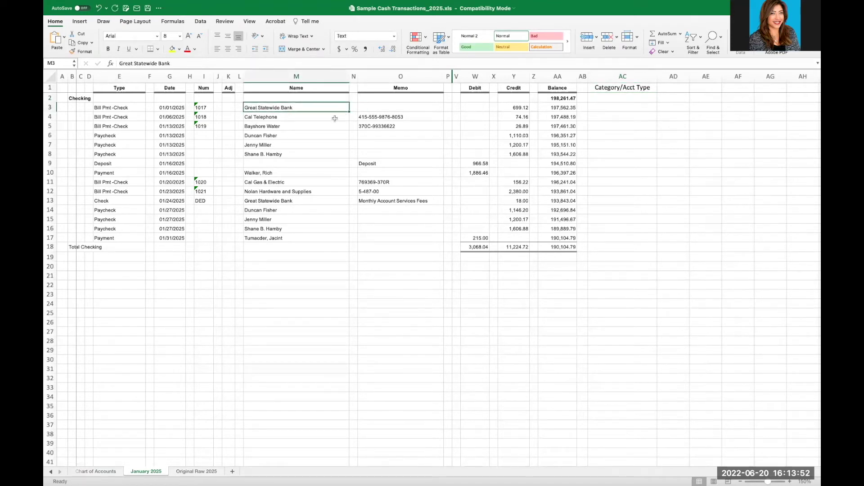
Copy the three highlighted Landscaping Services income rows from the Chart of Accounts sheet to cell AC21 on the January 2025 sheet.
{"action": "left_click", "coordinate": [102, 471]}
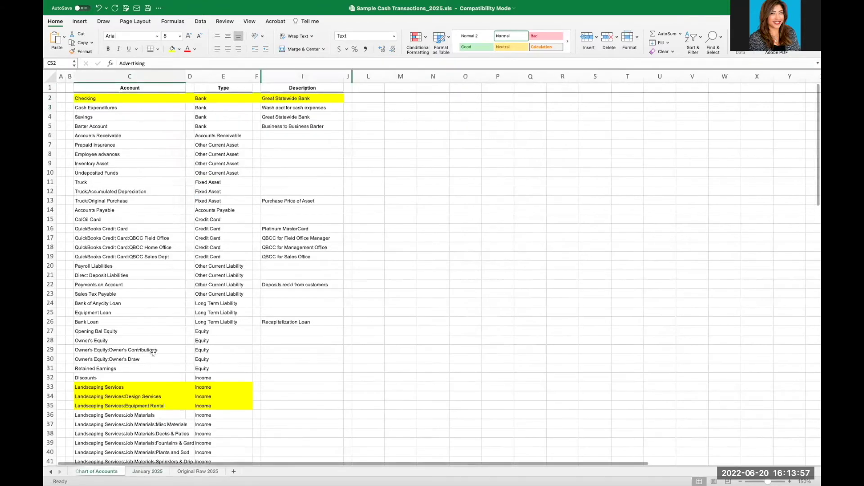
{"action": "scroll", "coordinate": [153, 370], "scroll_direction": "down", "scroll_amount": 5}
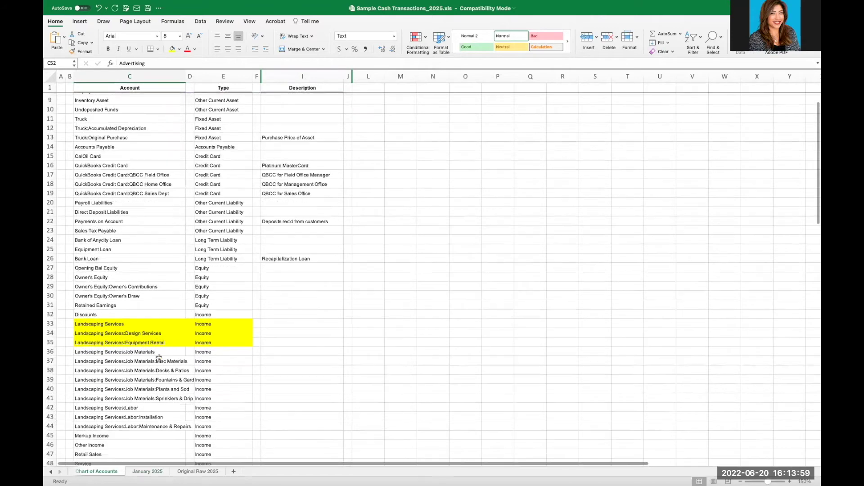
{"action": "scroll", "coordinate": [163, 321], "scroll_direction": "down", "scroll_amount": 5}
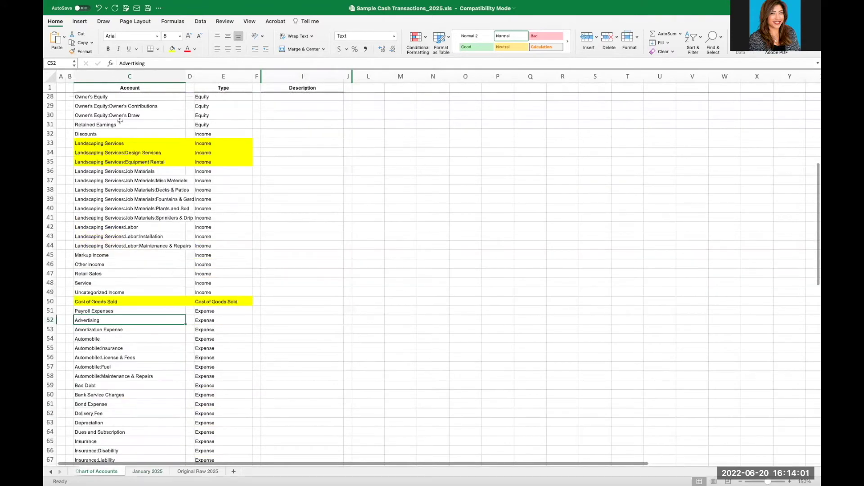
{"action": "left_click_drag", "start_coordinate": [112, 143], "coordinate": [228, 159]}
{"action": "right_click", "coordinate": [228, 157]}
{"action": "left_click", "coordinate": [250, 174]}
{"action": "left_click", "coordinate": [158, 470]}
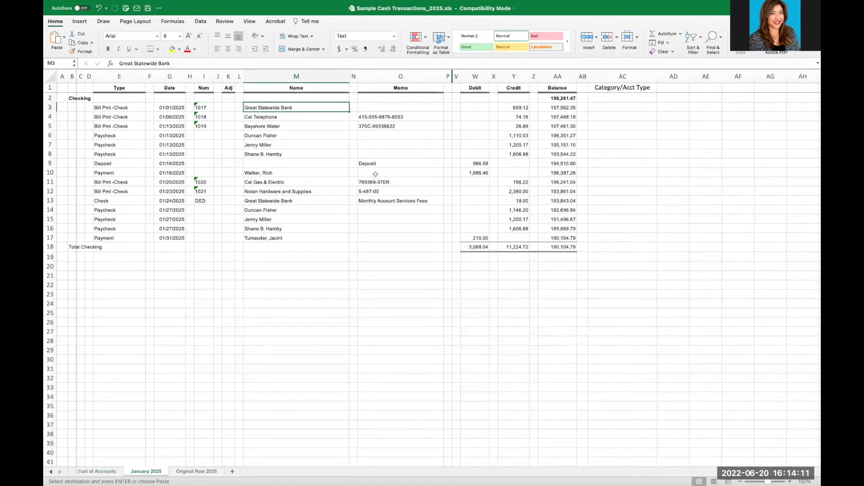
{"action": "left_click", "coordinate": [614, 276]}
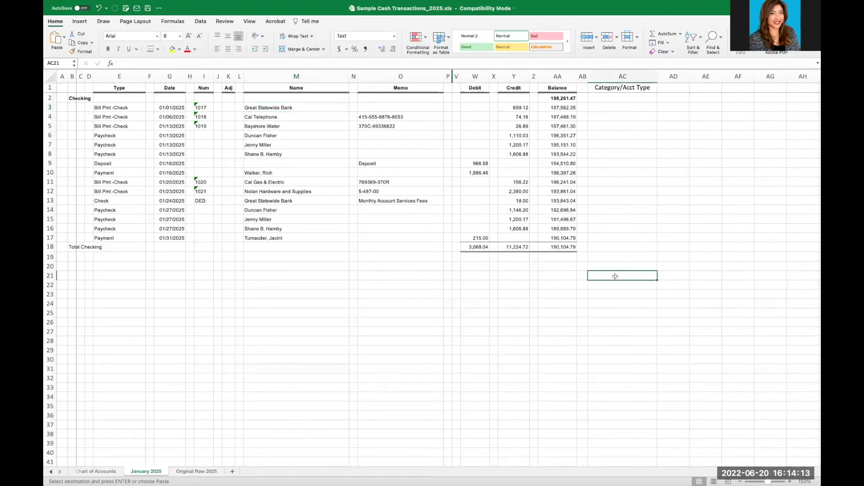
{"action": "right_click", "coordinate": [614, 276]}
{"action": "left_click", "coordinate": [616, 297]}
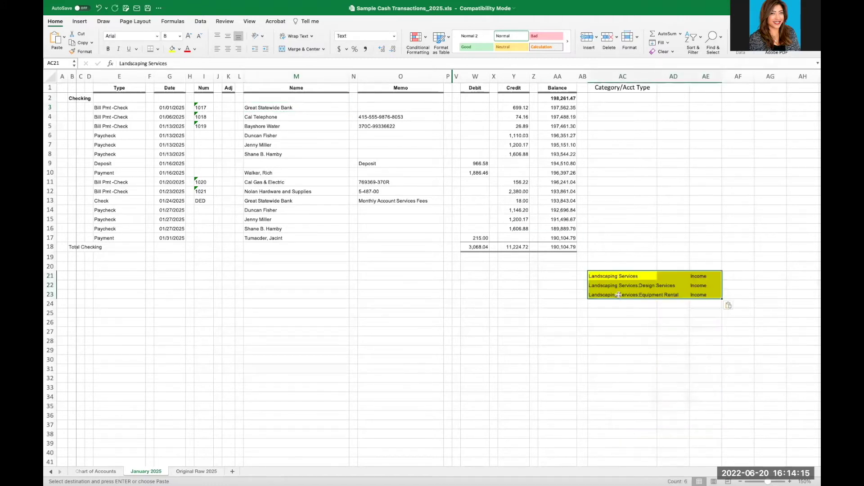
{"action": "left_click", "coordinate": [614, 279]}
Categorize the 01/16/2025 Deposit by copying Landscaping Services from AC21 into AC9.
{"action": "left_click", "coordinate": [292, 168]}
{"action": "left_click_drag", "start_coordinate": [135, 163], "coordinate": [389, 163]}
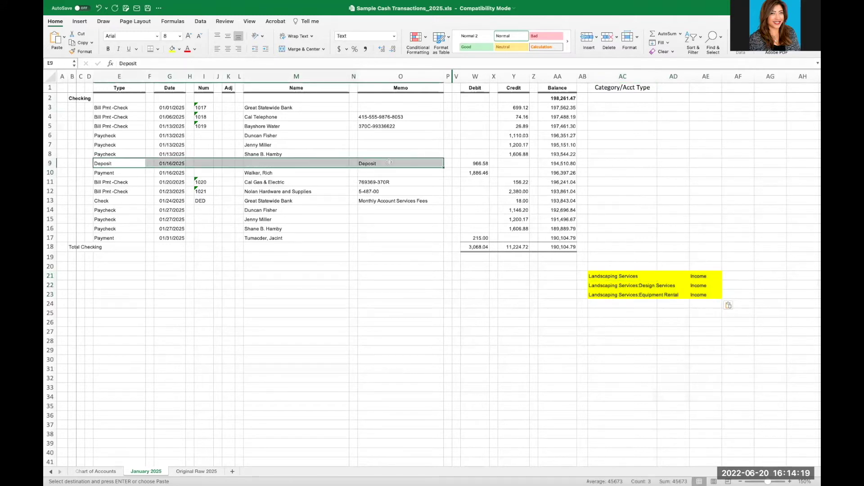
{"action": "left_click", "coordinate": [610, 163]}
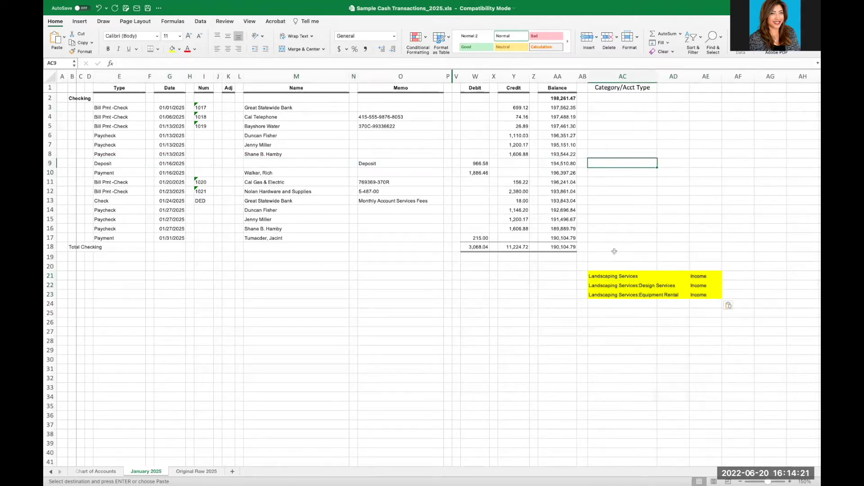
{"action": "left_click", "coordinate": [619, 276]}
{"action": "left_click", "coordinate": [613, 163]}
{"action": "key", "text": "ctrl+v"}
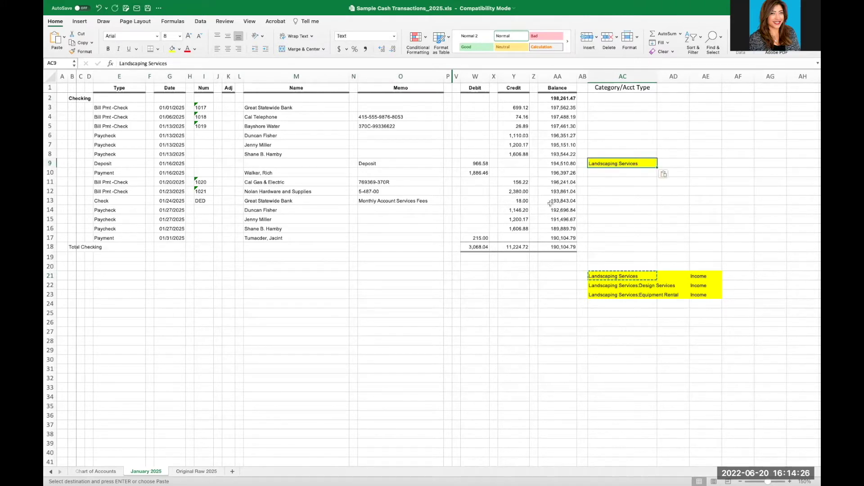
Categorize the 01/16/2025 Payment by copying Landscaping Services:Design Services from AC22 into AC10.
{"action": "left_click", "coordinate": [469, 173]}
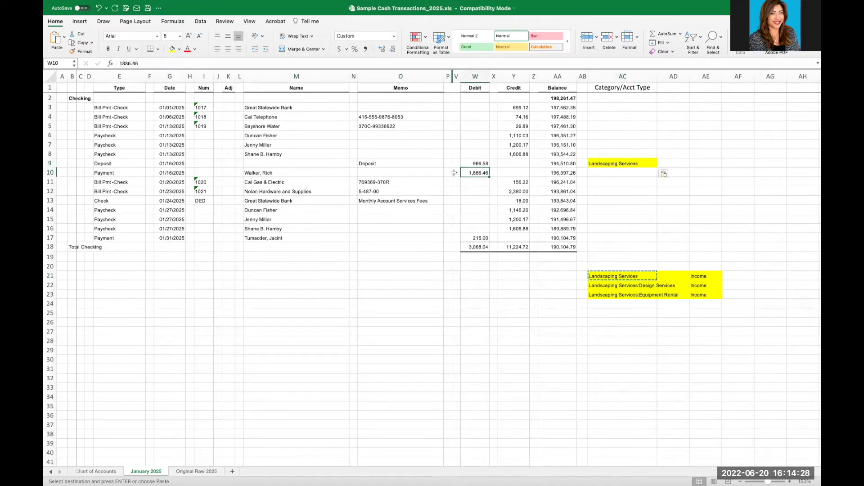
{"action": "left_click", "coordinate": [602, 287]}
{"action": "key", "text": "ctrl+c"}
{"action": "left_click", "coordinate": [613, 171]}
{"action": "key", "text": "ctrl+v"}
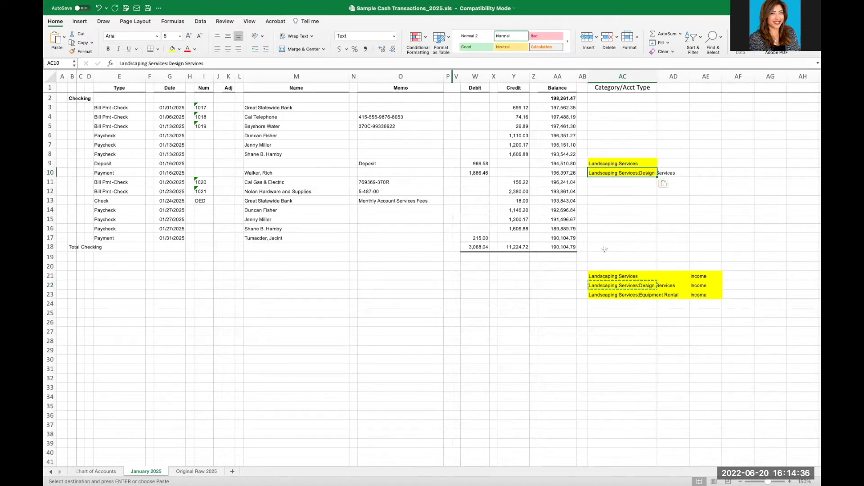
Categorize the 01/31/2025 Payment by copying Landscaping Services:Equipment Rental from AC23 into AC17.
{"action": "left_click", "coordinate": [606, 237]}
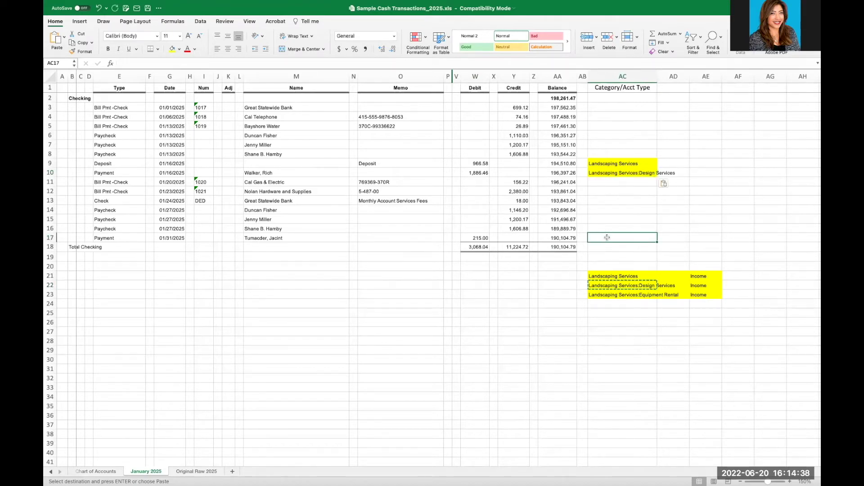
{"action": "left_click", "coordinate": [623, 295]}
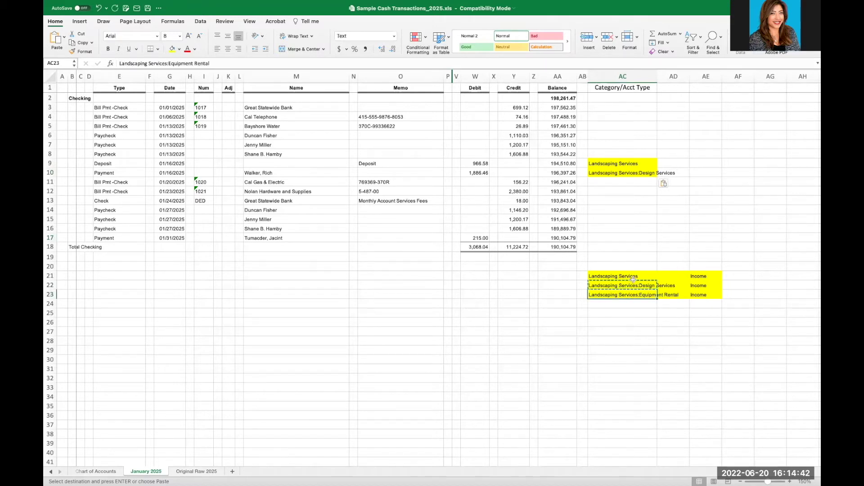
{"action": "key", "text": "ctrl+c"}
{"action": "left_click", "coordinate": [605, 238]}
{"action": "key", "text": "ctrl+v"}
Clear the pasted account reference block below the table by filling the blank cells AC20:AE20 down through row 25.
{"action": "left_click", "coordinate": [597, 282]}
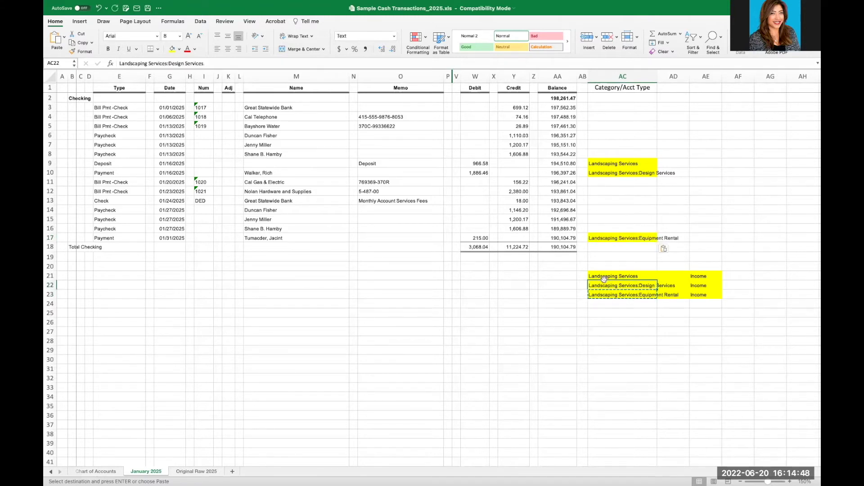
{"action": "left_click_drag", "start_coordinate": [600, 266], "coordinate": [718, 269]}
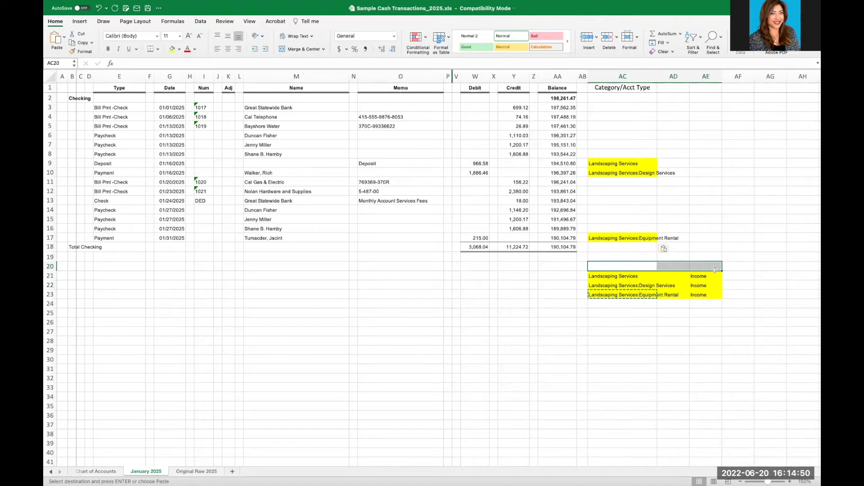
{"action": "left_click_drag", "start_coordinate": [722, 268], "coordinate": [722, 318]}
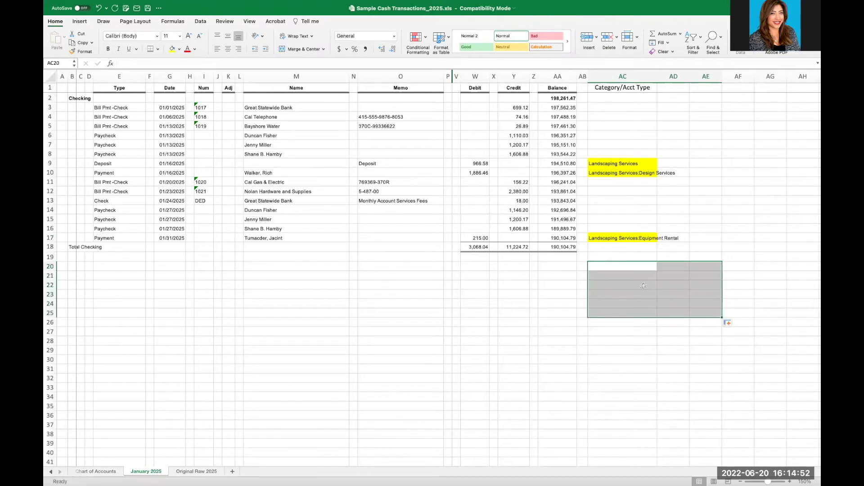
{"action": "left_click", "coordinate": [614, 282]}
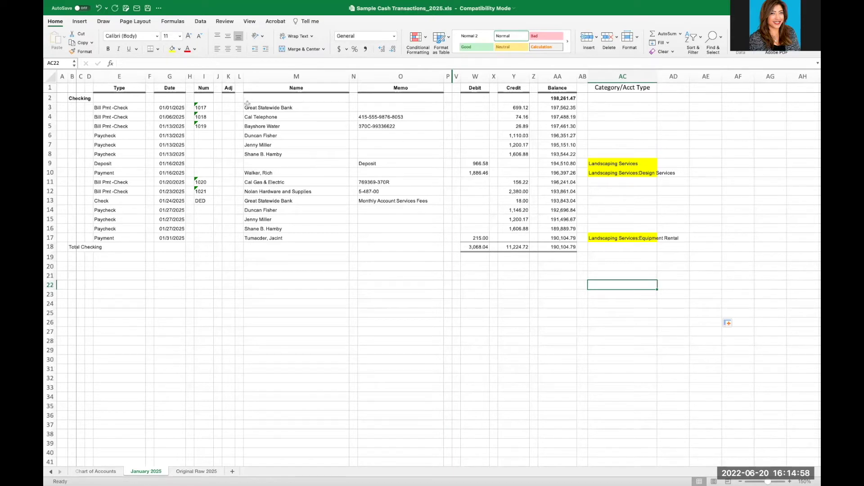
Enter the running balance formula =+AA2+W3-Y3 in AA3 and fill it down through AA17.
{"action": "left_click_drag", "start_coordinate": [110, 107], "coordinate": [518, 228]}
{"action": "left_click", "coordinate": [559, 108]}
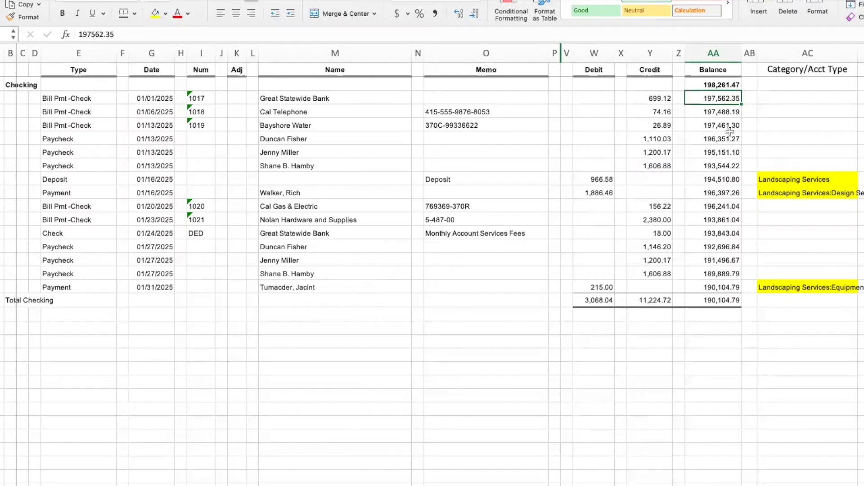
{"action": "type", "text": "+"}
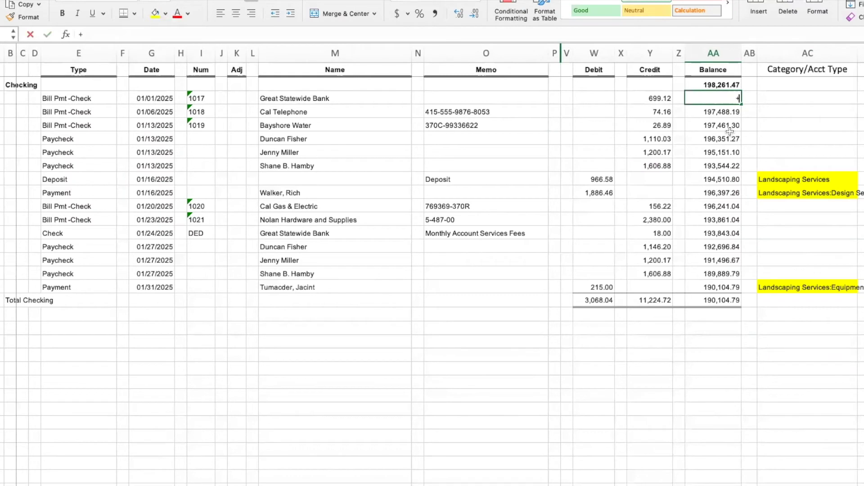
{"action": "key", "text": "Up"}
{"action": "type", "text": "+"}
{"action": "key", "text": "Left"}
{"action": "key", "text": "Left"}
{"action": "key", "text": "Left"}
{"action": "key", "text": "Left"}
{"action": "type", "text": "-"}
{"action": "key", "text": "Left"}
{"action": "key", "text": "Left"}
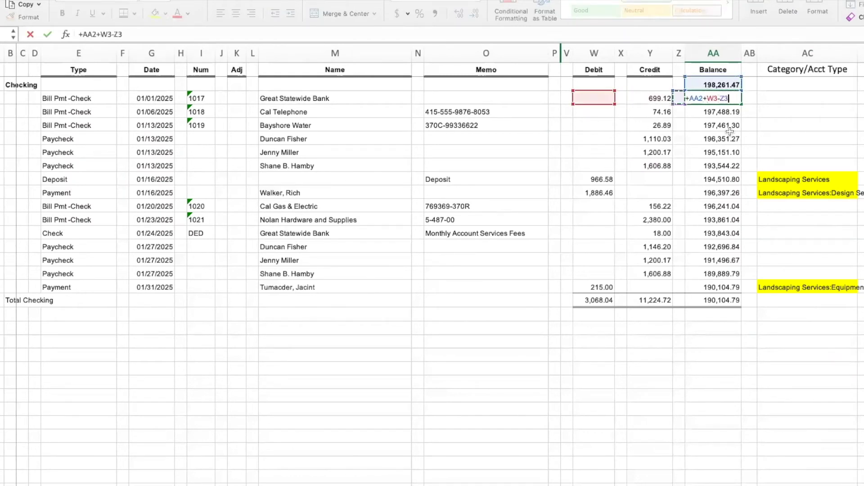
{"action": "key", "text": "Return"}
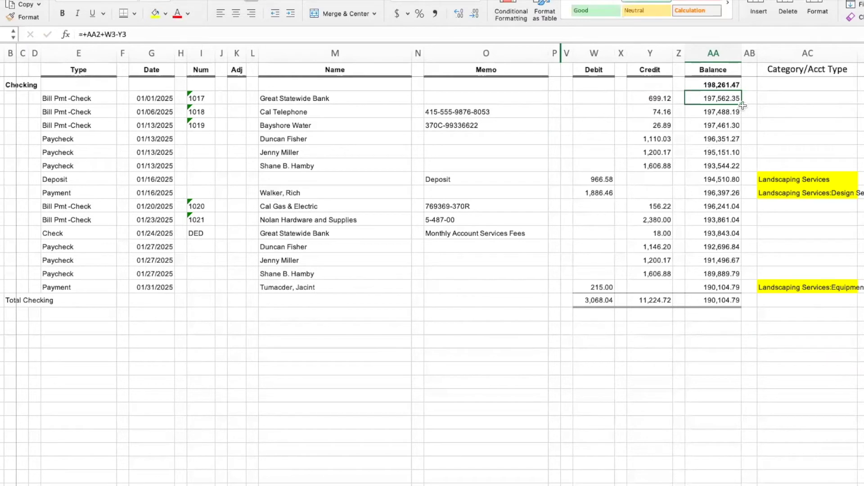
{"action": "left_click_drag", "start_coordinate": [741, 104], "coordinate": [743, 288]}
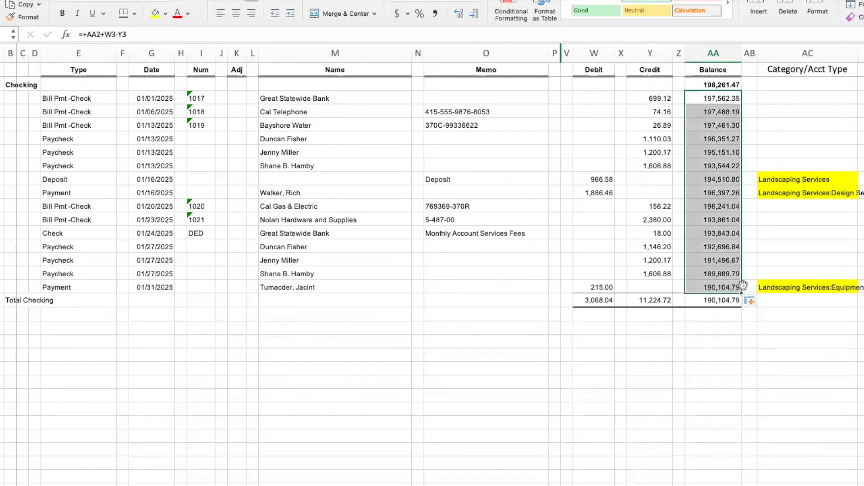
Highlight the transaction details in E3:O13 and save the workbook.
{"action": "left_click", "coordinate": [636, 127]}
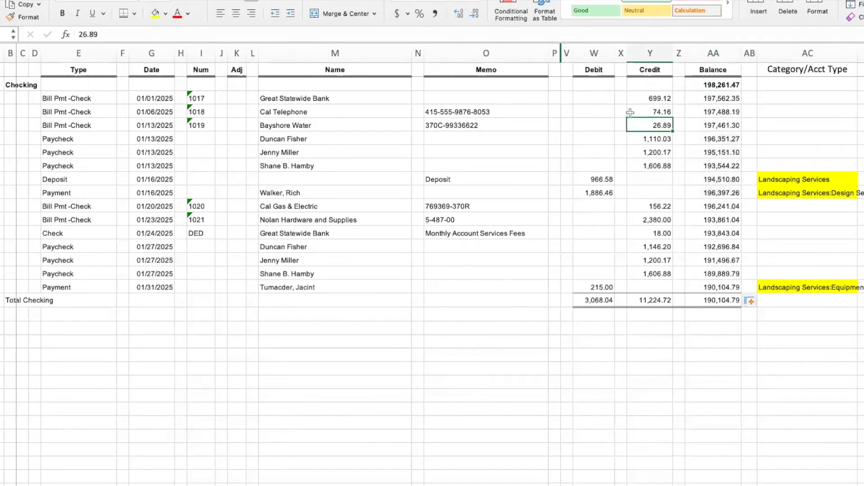
{"action": "left_click_drag", "start_coordinate": [57, 96], "coordinate": [492, 236]}
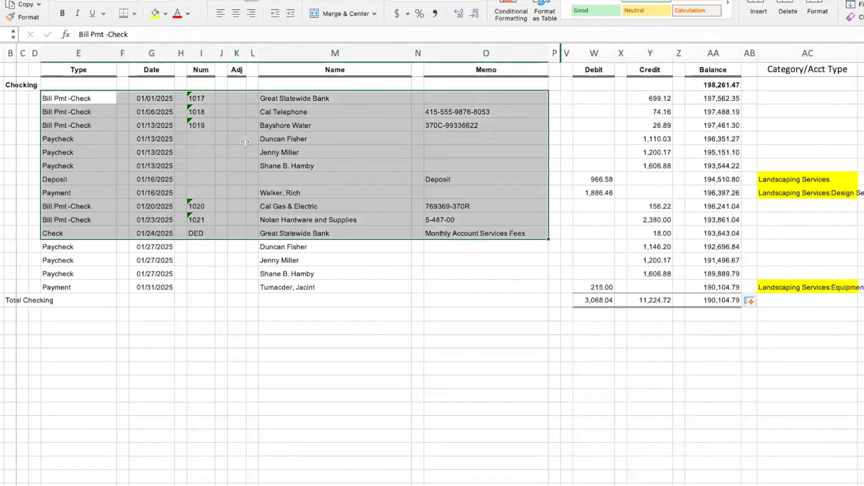
{"action": "key", "text": "super+s"}
{"action": "left_click", "coordinate": [568, 212]}
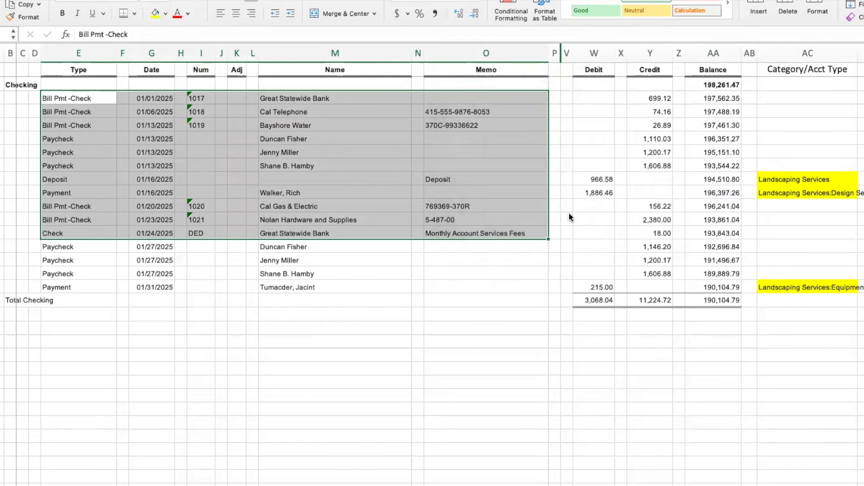
Move the Category/Acct Type column from AC to column Z, directly after Credit and before Balance.
{"action": "left_click_drag", "start_coordinate": [68, 98], "coordinate": [653, 274]}
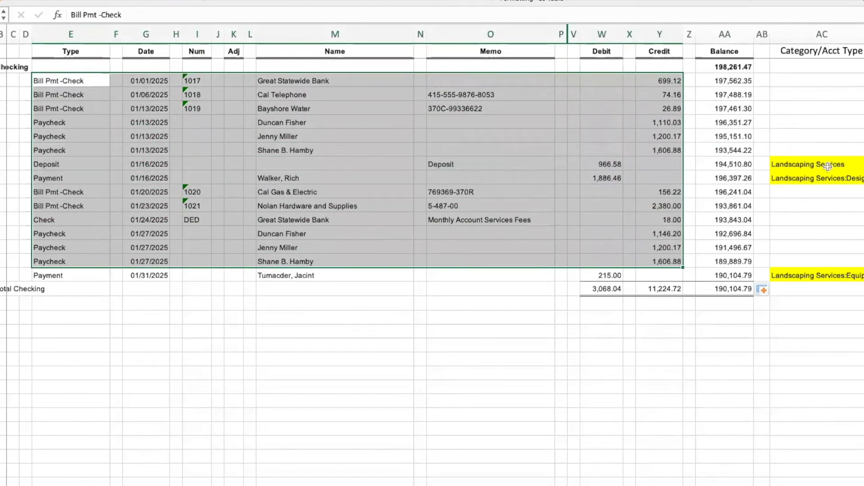
{"action": "right_click", "coordinate": [795, 32]}
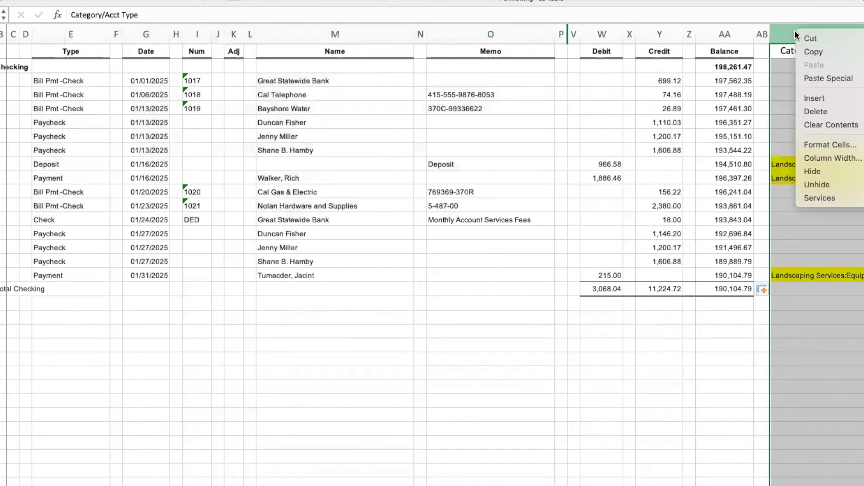
{"action": "left_click", "coordinate": [819, 39]}
{"action": "left_click", "coordinate": [689, 32]}
{"action": "right_click", "coordinate": [690, 33]}
{"action": "left_click", "coordinate": [709, 95]}
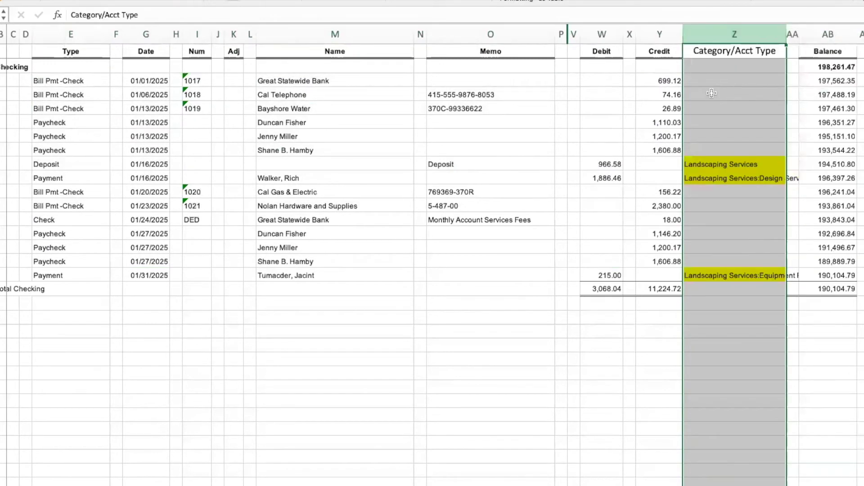
{"action": "left_click", "coordinate": [709, 95]}
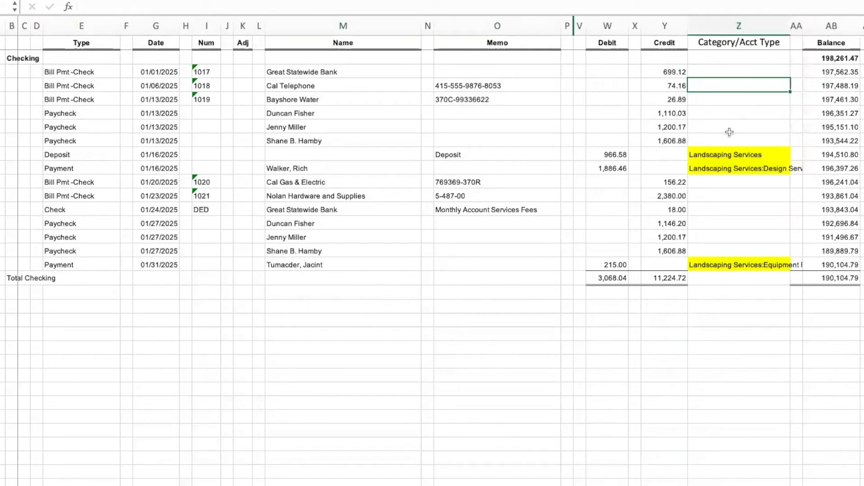
Prefix the account names in Z9 and Z10 with "Income:" for the 01/16/2025 Deposit and Payment.
{"action": "left_click_drag", "start_coordinate": [64, 74], "coordinate": [748, 261]}
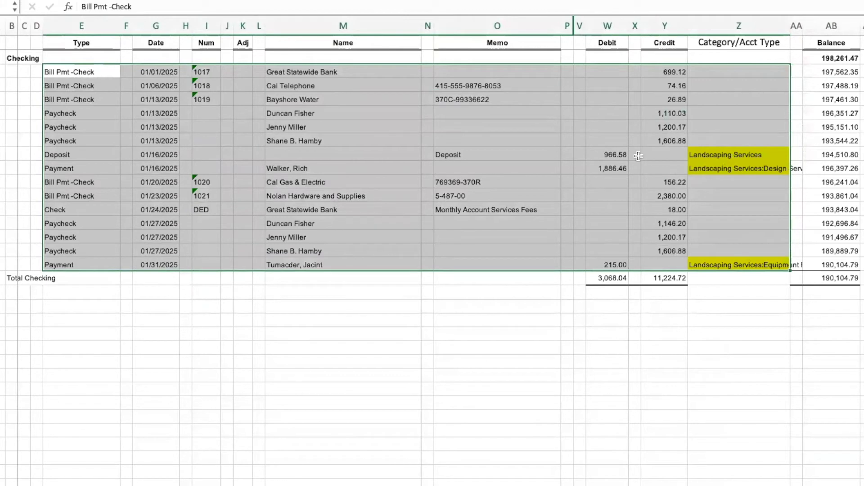
{"action": "left_click_drag", "start_coordinate": [481, 131], "coordinate": [698, 158]}
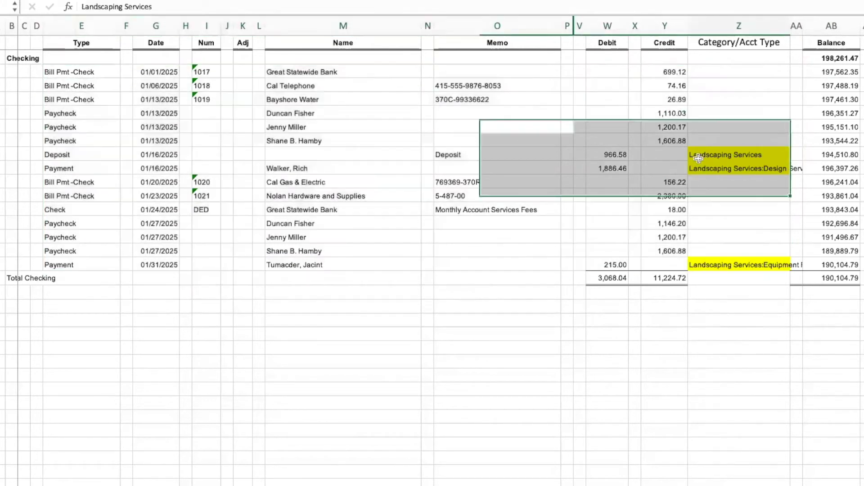
{"action": "left_click", "coordinate": [698, 158]}
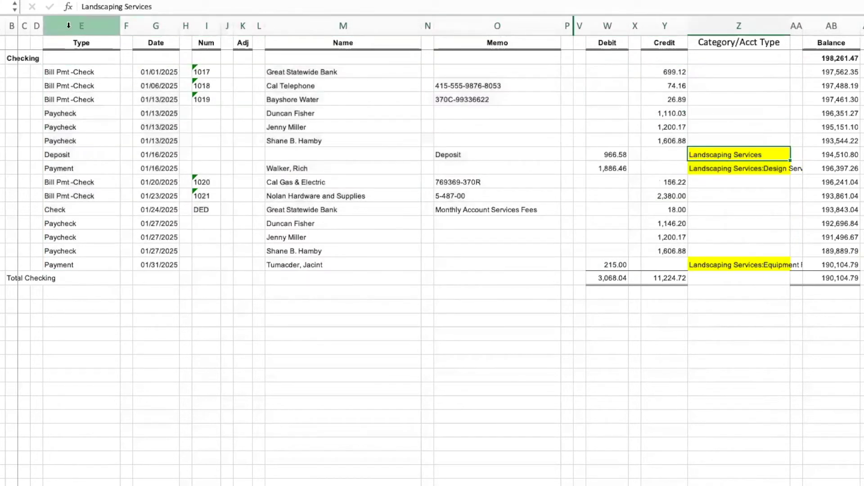
{"action": "left_click", "coordinate": [82, 6]}
{"action": "type", "text": "Income:"}
{"action": "key", "text": "Return"}
{"action": "left_click", "coordinate": [97, 6]}
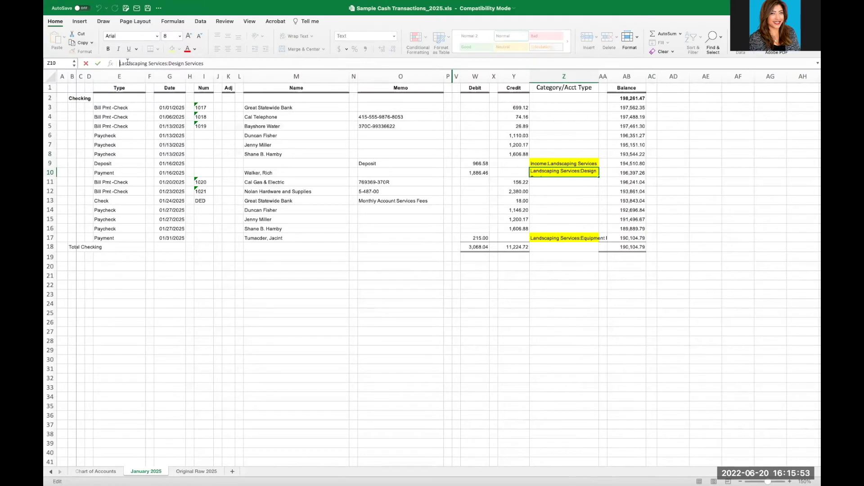
{"action": "type", "text": "Income:"}
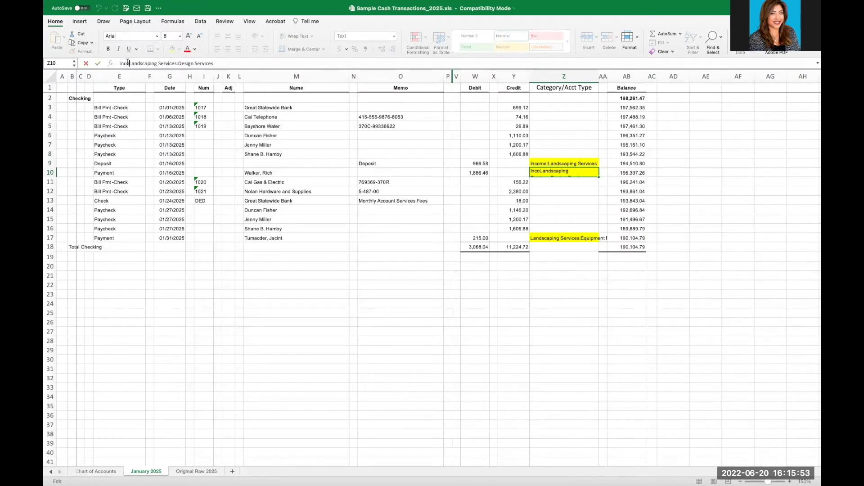
{"action": "key", "text": "Return"}
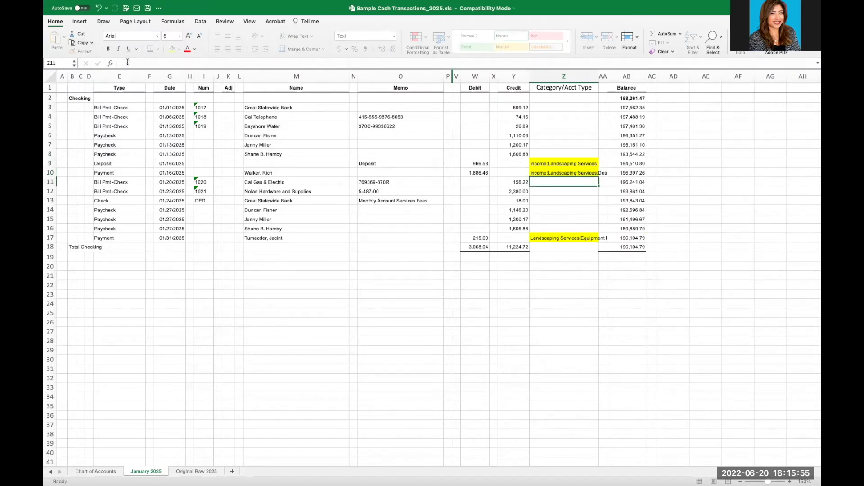
Add "Income: " before Landscaping Services:Equipment Rental in Z17 for the 01/31/2025 Payment.
{"action": "left_click", "coordinate": [541, 236]}
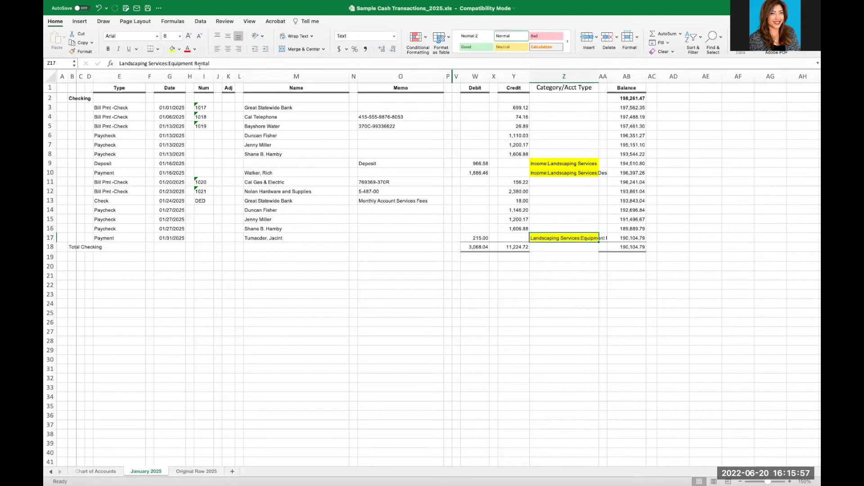
{"action": "left_click", "coordinate": [120, 64]}
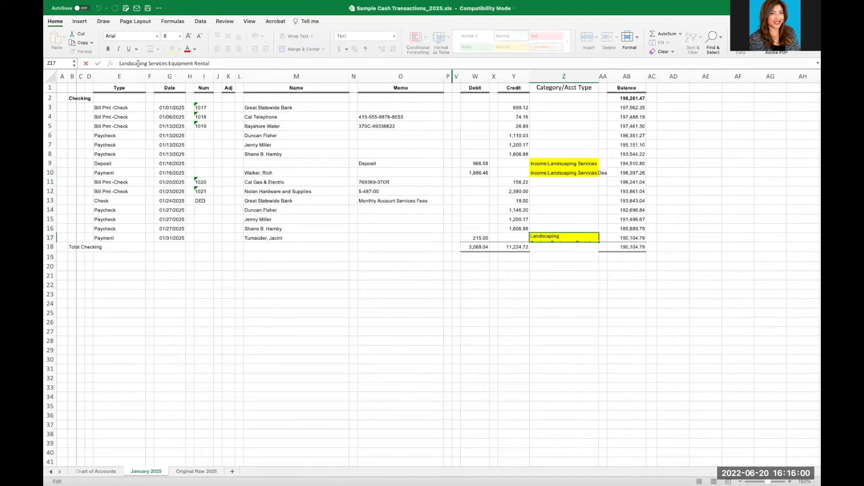
{"action": "type", "text": "Income:"}
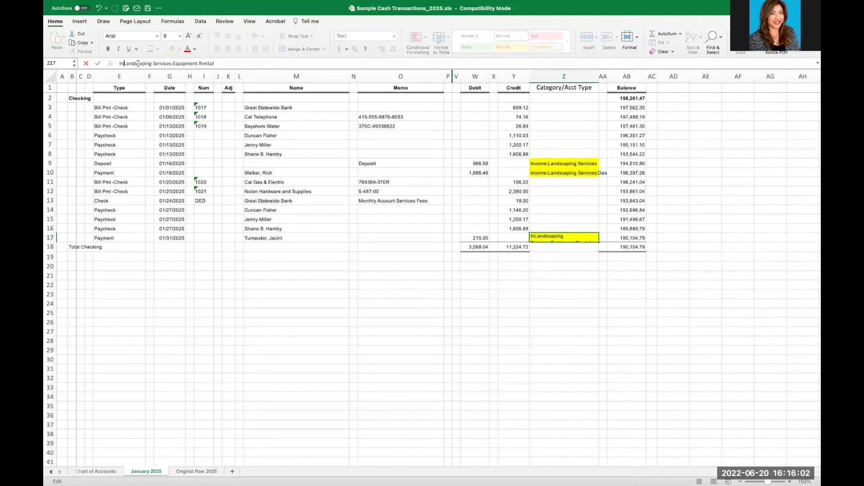
{"action": "key", "text": "Return"}
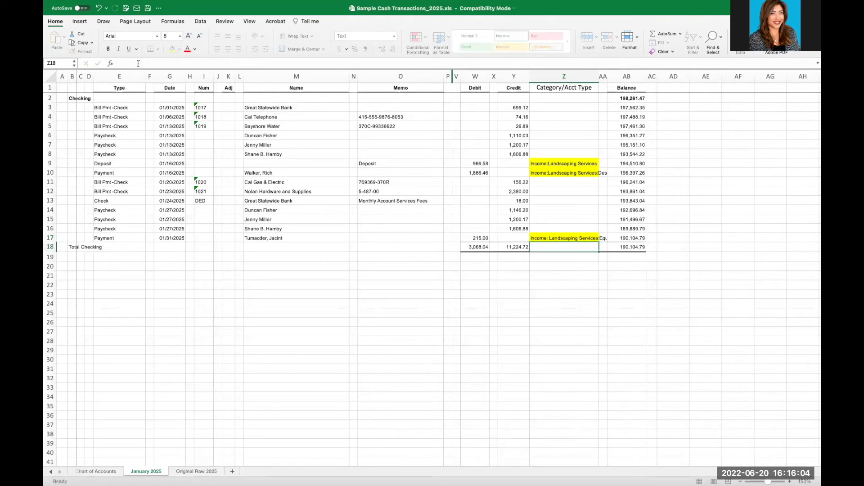
Copy the Memo header's formatting from O1 onto the Category/Acct Type header in Z1.
{"action": "left_click", "coordinate": [564, 76]}
{"action": "left_click", "coordinate": [497, 90]}
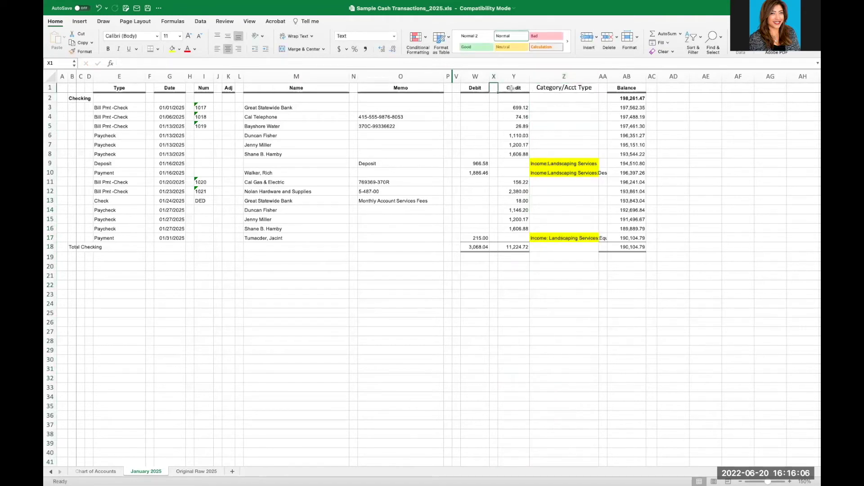
{"action": "left_click", "coordinate": [419, 90]}
{"action": "left_click", "coordinate": [81, 51]}
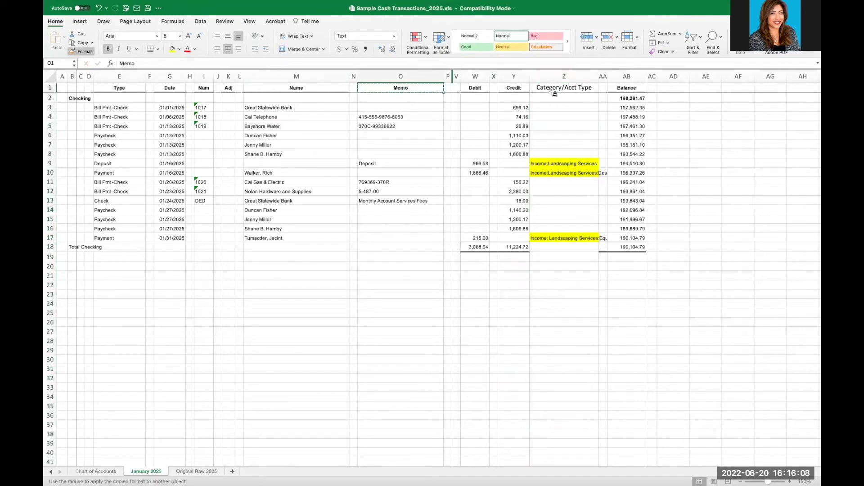
{"action": "left_click", "coordinate": [551, 90]}
{"action": "left_click", "coordinate": [554, 116]}
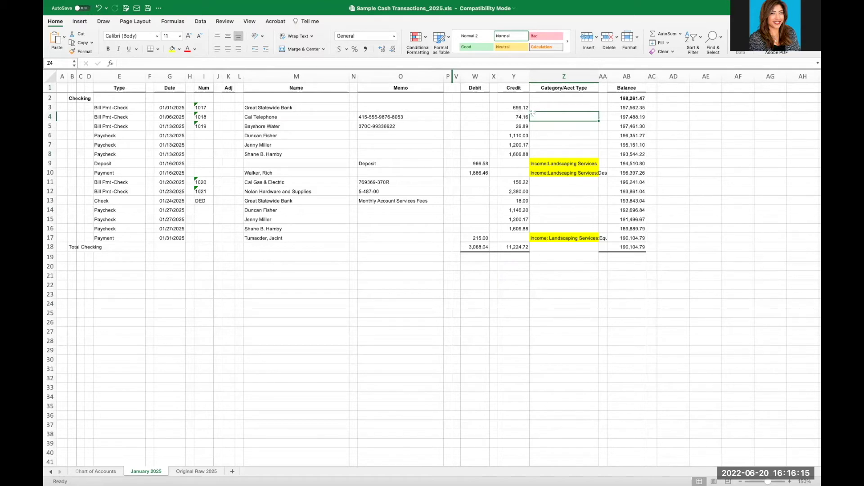
Sort the transactions in E3:Z17 by Column Z values from A to Z, and widen column Z slightly.
{"action": "left_click_drag", "start_coordinate": [112, 109], "coordinate": [585, 238]}
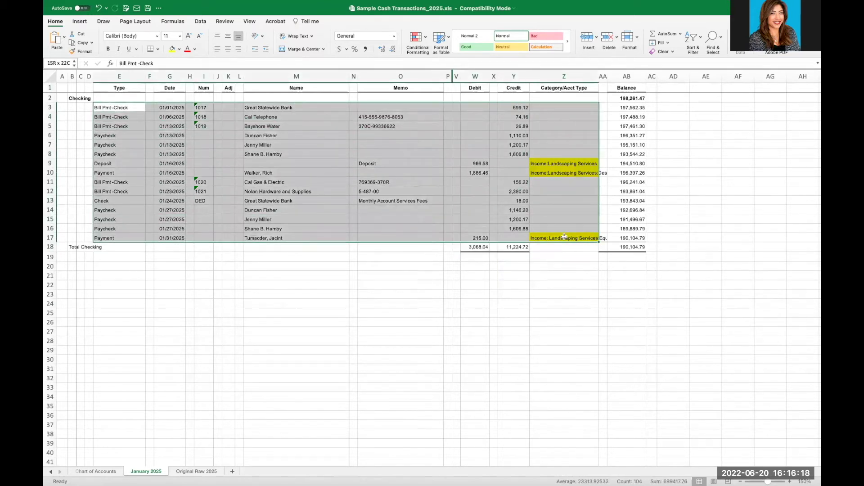
{"action": "left_click", "coordinate": [201, 22]}
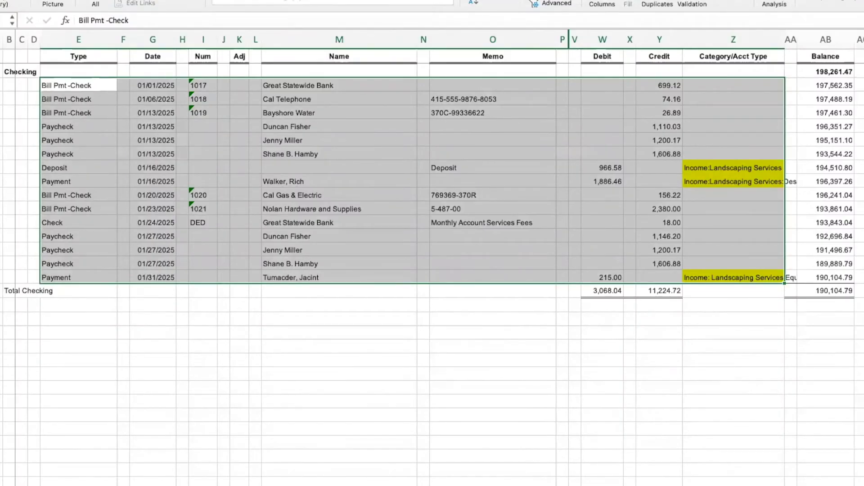
{"action": "key", "text": "super+shift+r"}
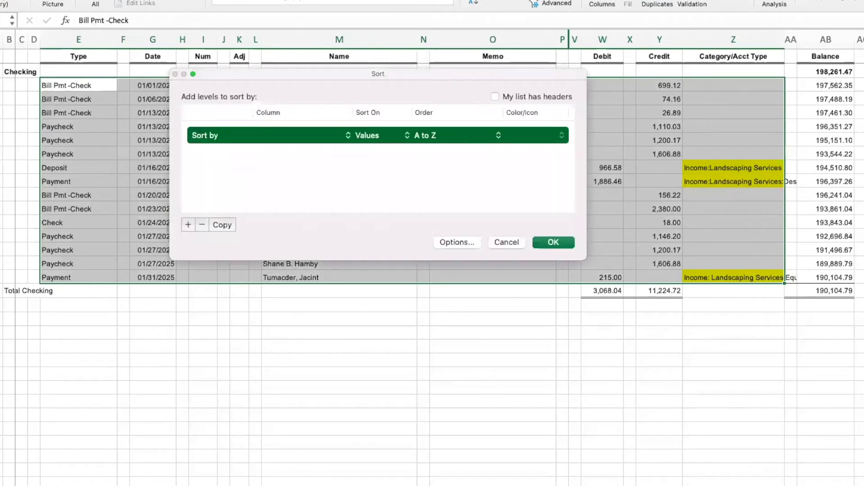
{"action": "left_click", "coordinate": [268, 142]}
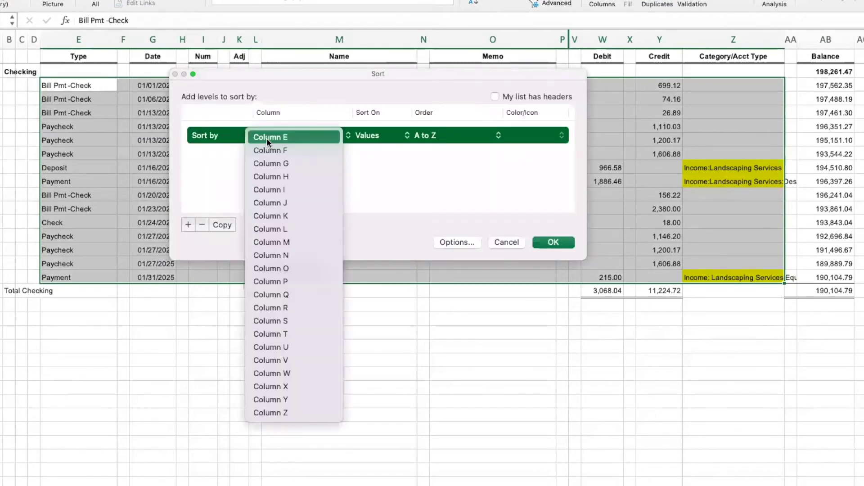
{"action": "left_click", "coordinate": [270, 413]}
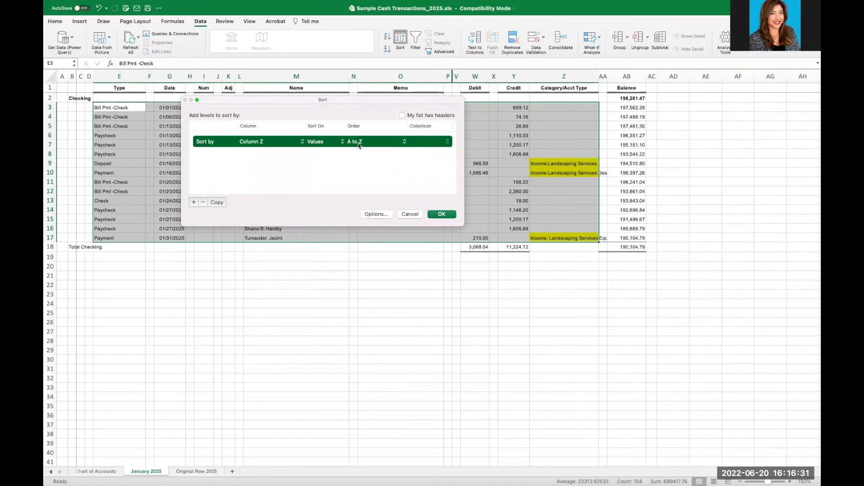
{"action": "left_click", "coordinate": [442, 215]}
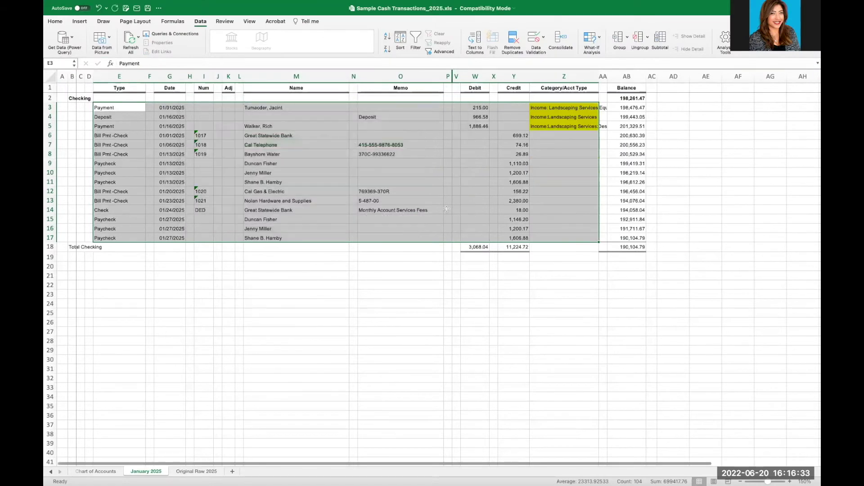
{"action": "left_click", "coordinate": [626, 239]}
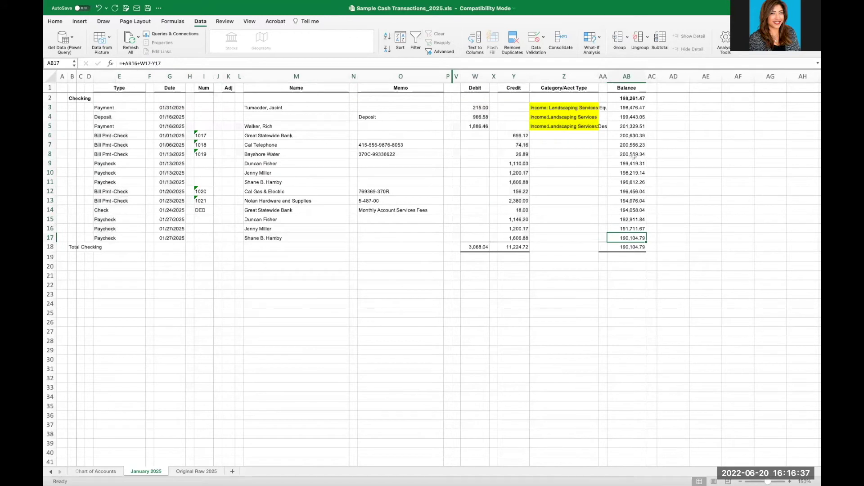
{"action": "left_click_drag", "start_coordinate": [600, 78], "coordinate": [607, 77]}
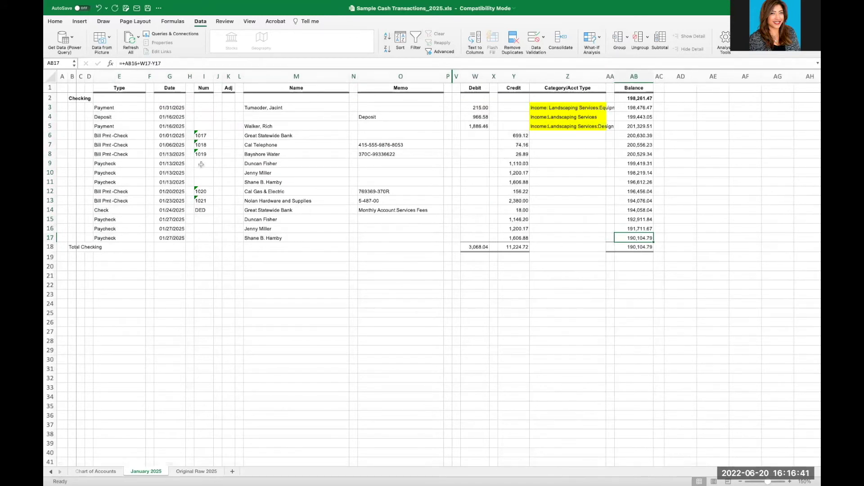
Sort the uncategorized transactions in E6:Y17 by Column M, then by Column G, both by values from A to Z.
{"action": "left_click_drag", "start_coordinate": [100, 136], "coordinate": [517, 238]}
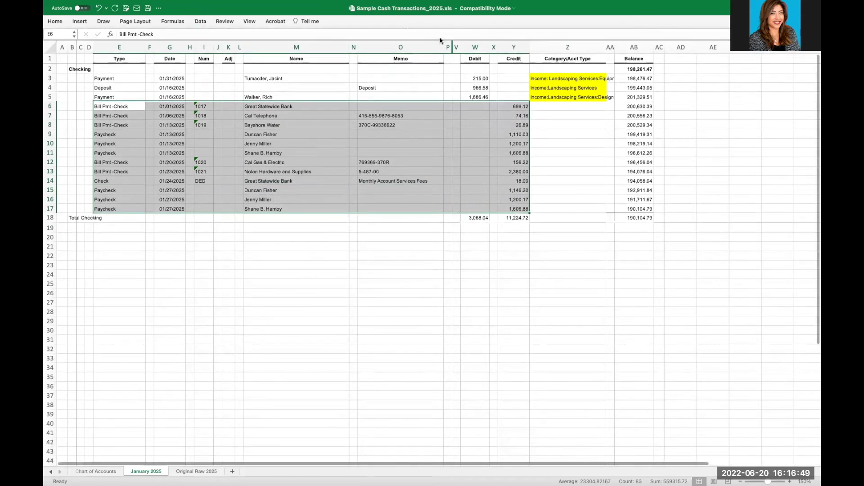
{"action": "left_click", "coordinate": [393, 39]}
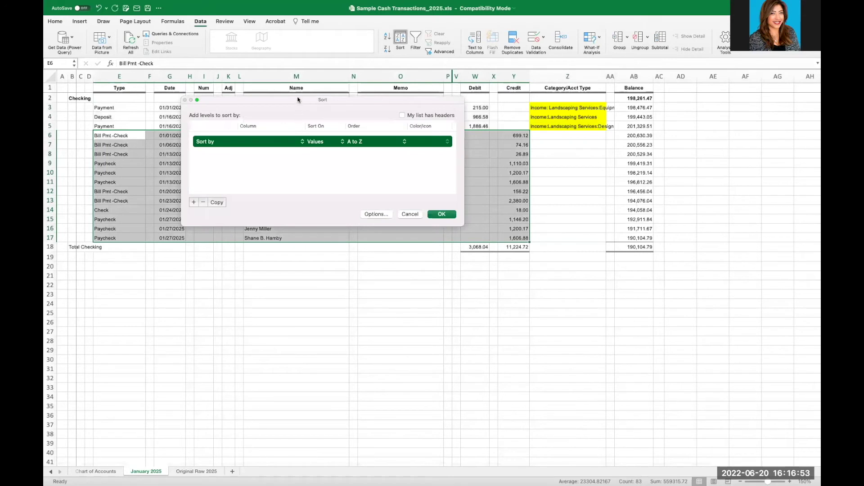
{"action": "left_click_drag", "start_coordinate": [298, 99], "coordinate": [602, 161]}
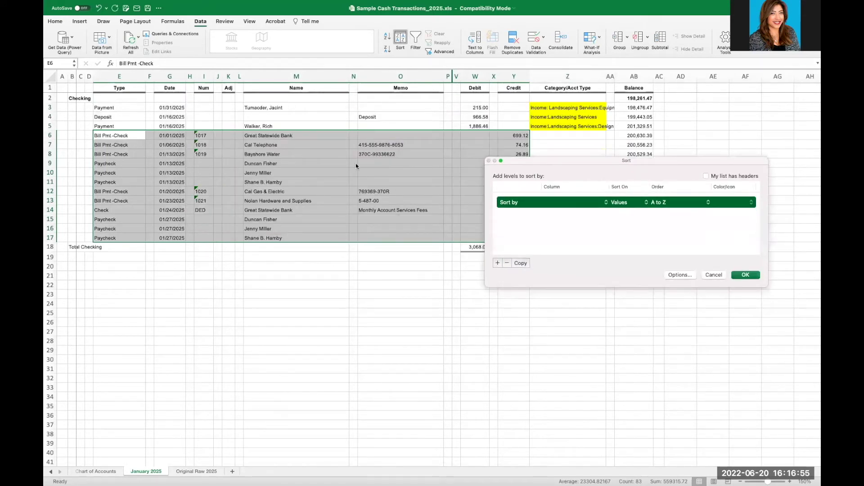
{"action": "left_click", "coordinate": [547, 206]}
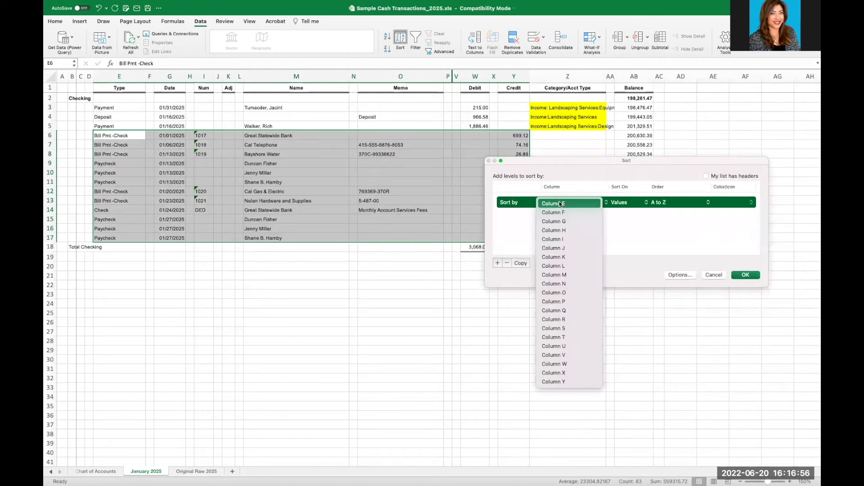
{"action": "left_click", "coordinate": [555, 275]}
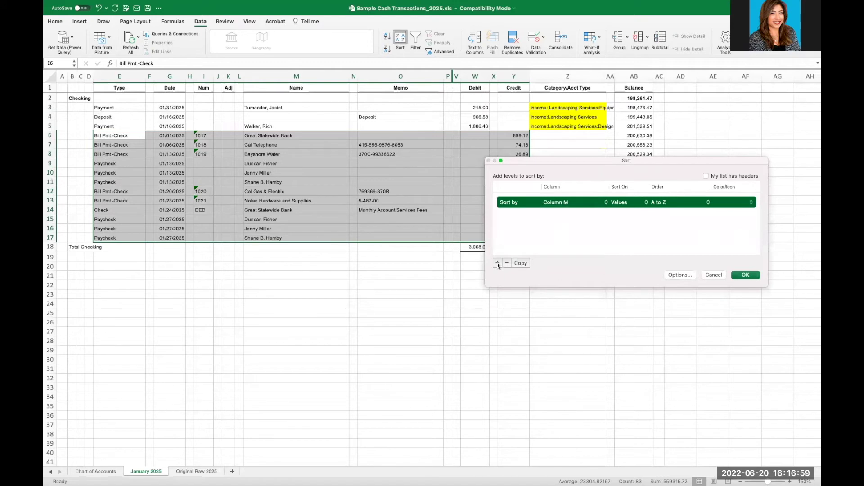
{"action": "left_click", "coordinate": [498, 265]}
{"action": "left_click", "coordinate": [552, 216]}
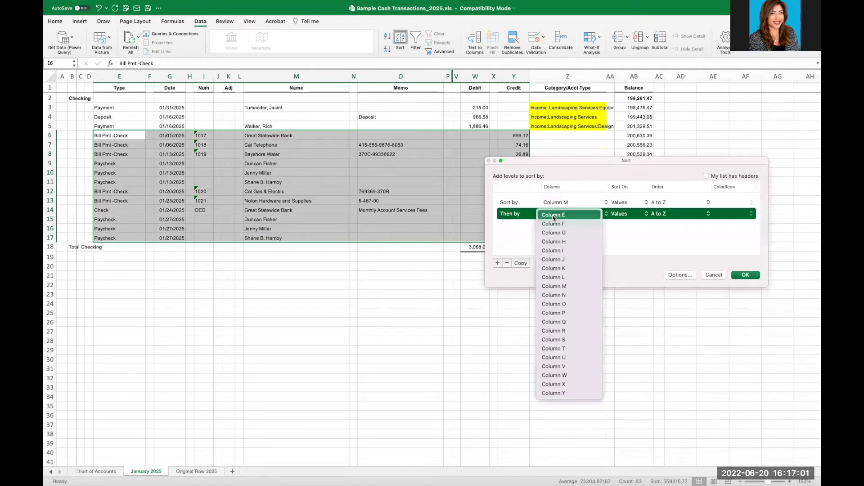
{"action": "left_click", "coordinate": [568, 232]}
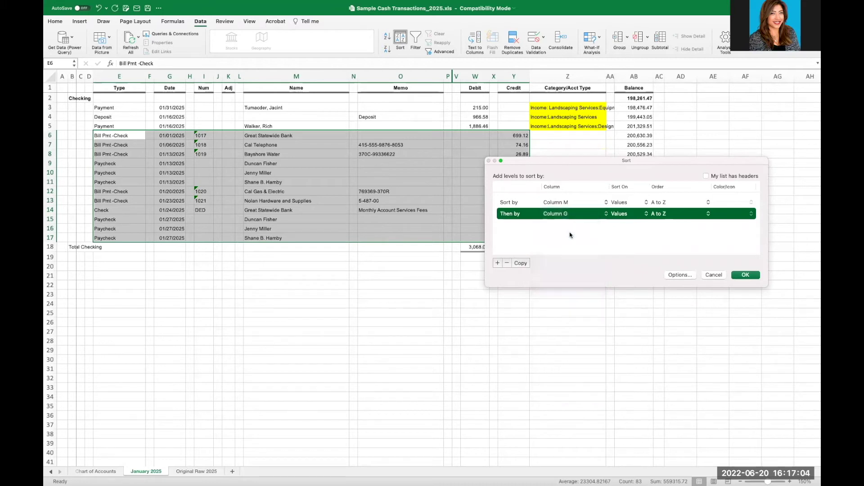
{"action": "left_click", "coordinate": [746, 275]}
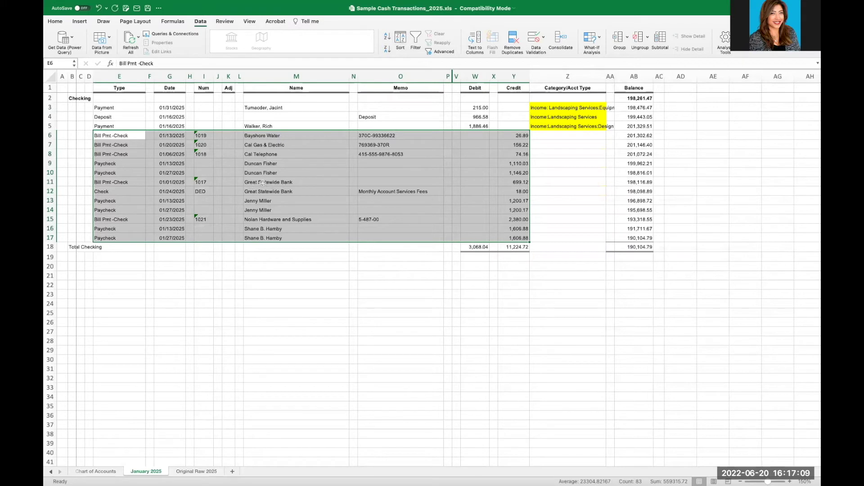
{"action": "left_click", "coordinate": [179, 182]}
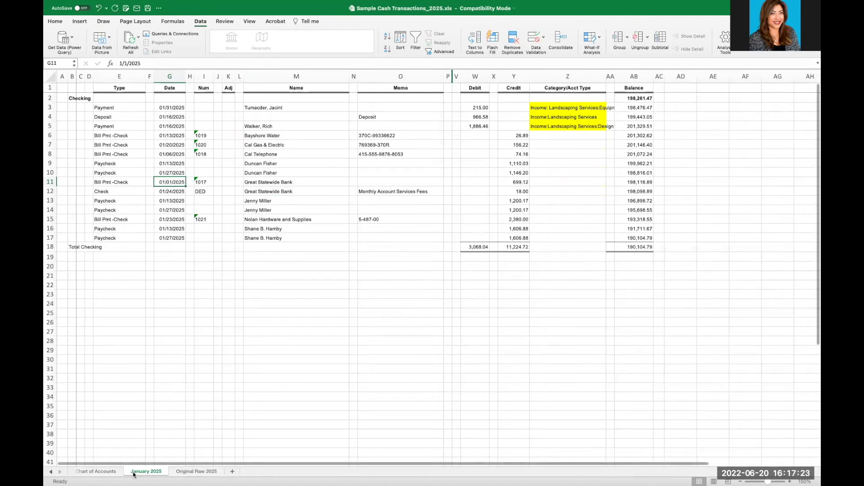
Check the expense accounts in the Chart of Accounts, and enter "Exp:" in Z6 of January 2025, filling it down through Z17.
{"action": "left_click", "coordinate": [102, 473]}
{"action": "scroll", "coordinate": [176, 242], "scroll_direction": "down", "scroll_amount": 8}
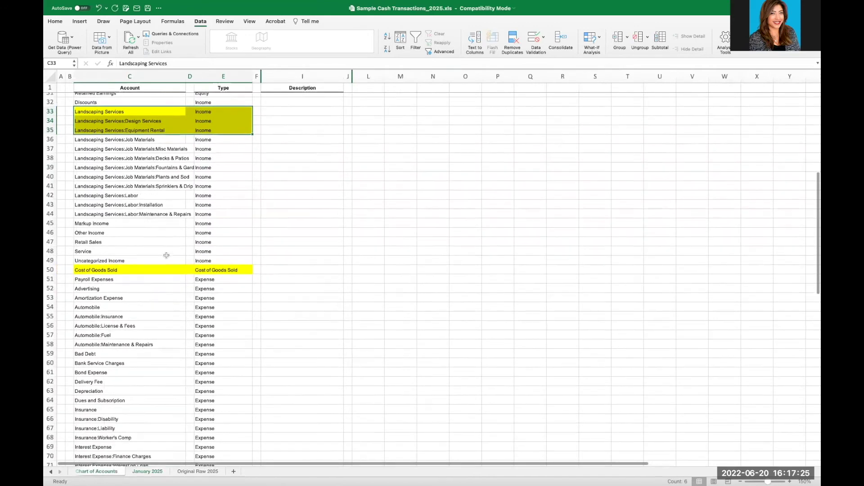
{"action": "left_click", "coordinate": [147, 472]}
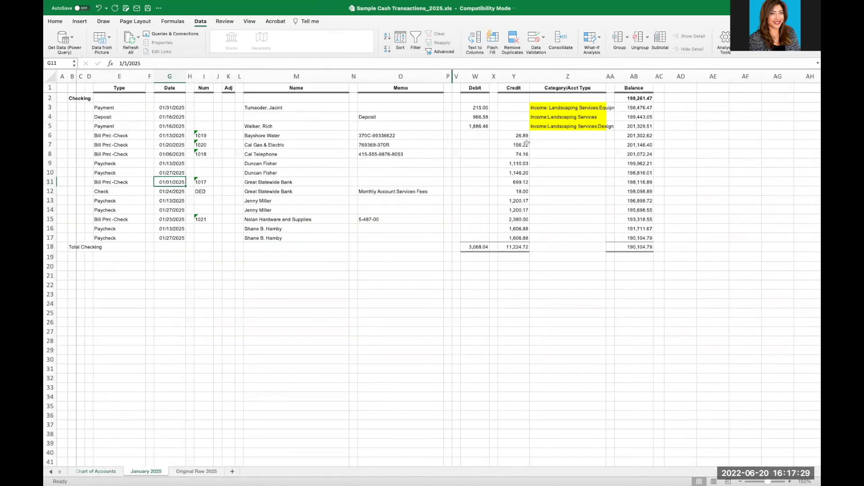
{"action": "left_click", "coordinate": [544, 138]}
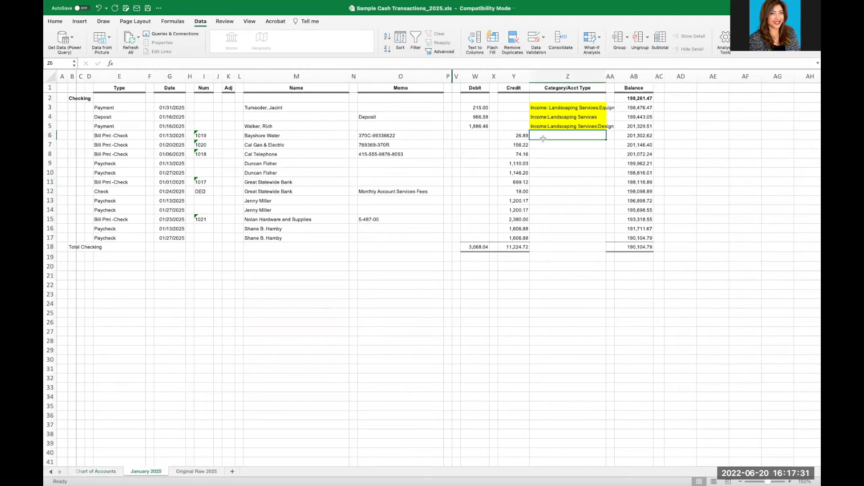
{"action": "type", "text": "E"}
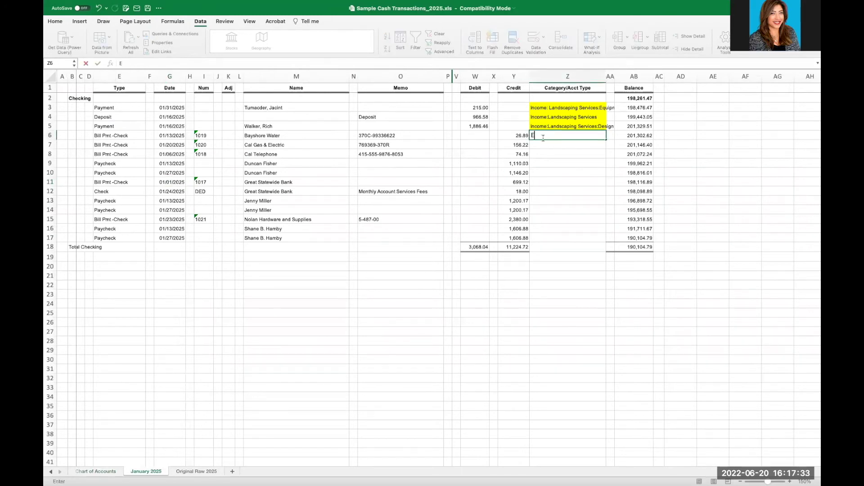
{"action": "type", "text": "x;:"}
{"action": "key", "text": "BackSpace"}
{"action": "key", "text": "BackSpace"}
{"action": "key", "text": "ctrl+Return"}
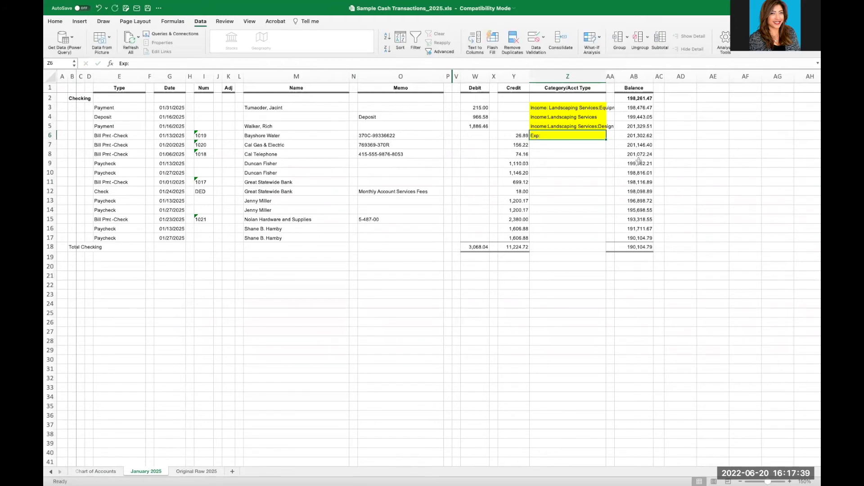
{"action": "left_click_drag", "start_coordinate": [606, 139], "coordinate": [601, 239]}
Set the Bayshore Water category in Z6 to Exp:Utilities.
{"action": "left_click", "coordinate": [539, 138]}
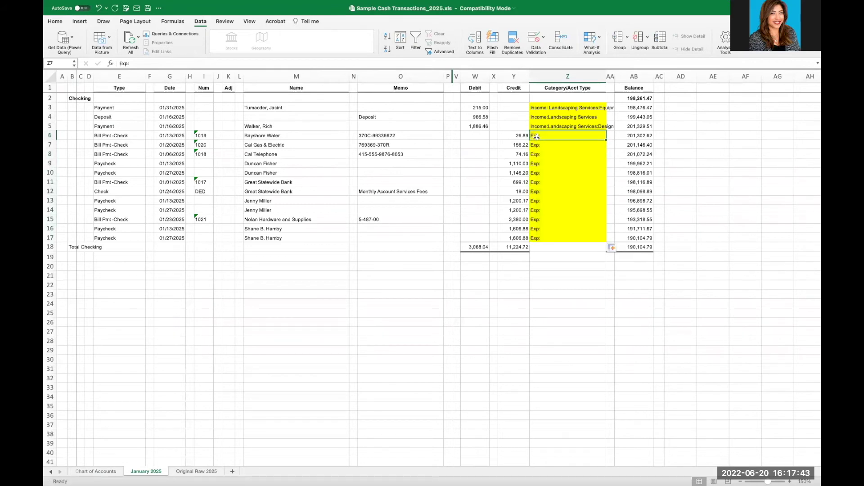
{"action": "left_click", "coordinate": [196, 63]}
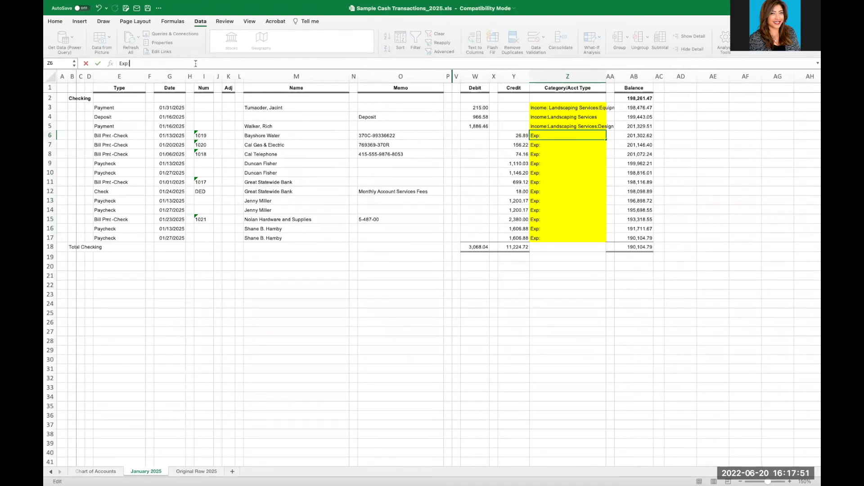
{"action": "type", "text": "lities"}
{"action": "key", "text": "Return"}
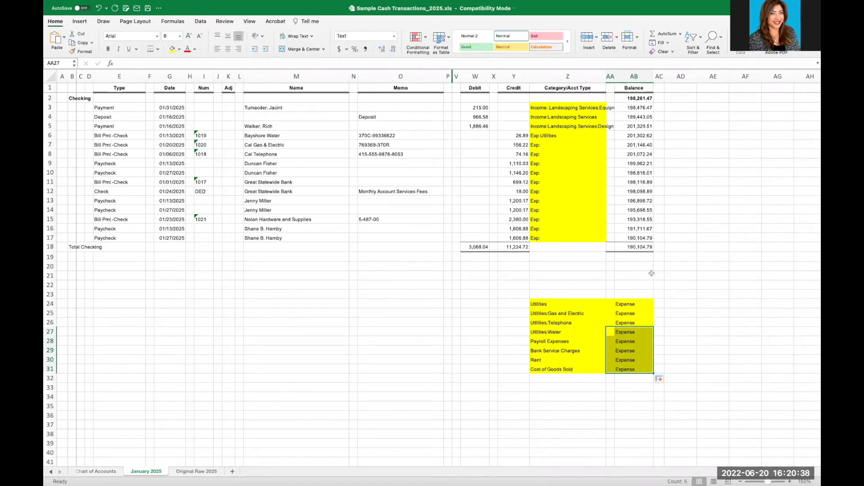
Set the Bayshore Water category in Z6 to Exp:Utilities:Water, using the account name copied from Z27.
{"action": "left_click", "coordinate": [659, 275]}
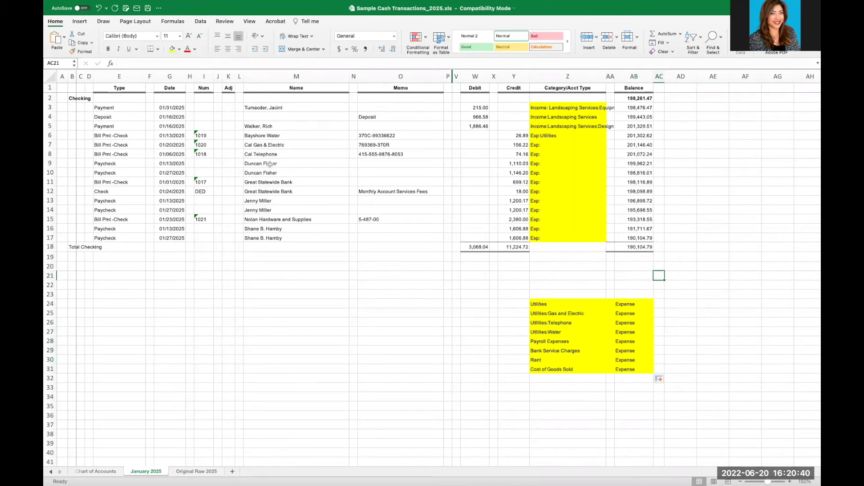
{"action": "left_click", "coordinate": [264, 136]}
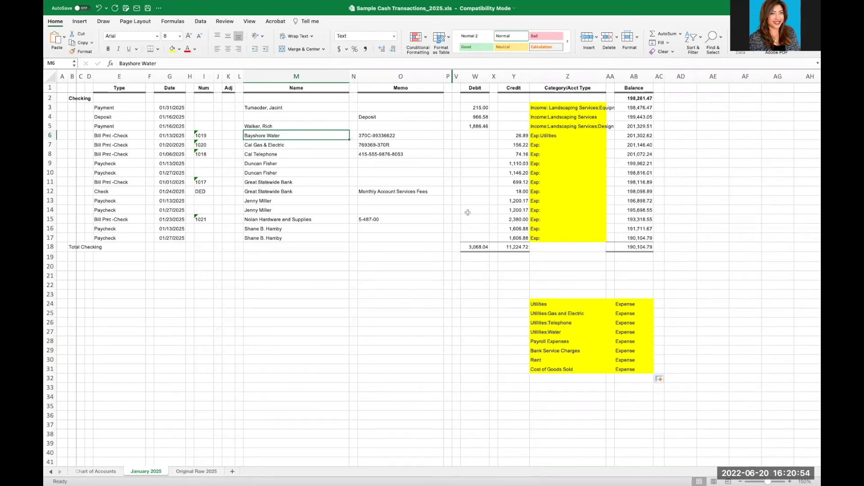
{"action": "left_click", "coordinate": [554, 331]}
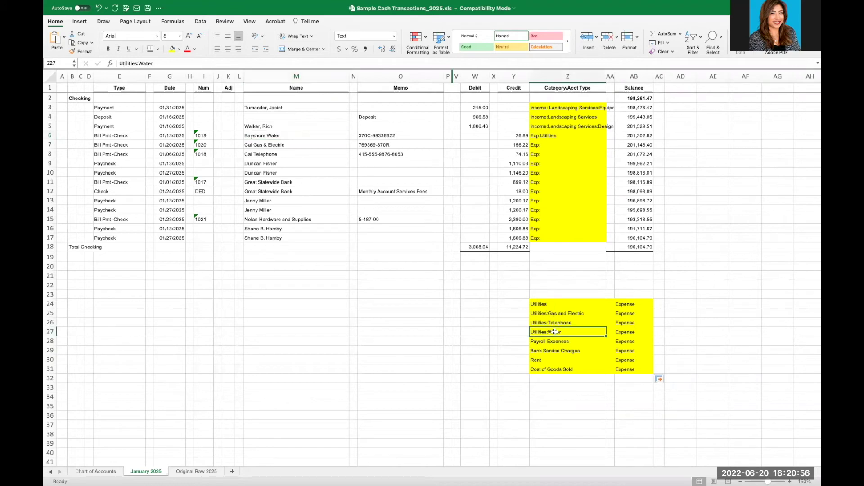
{"action": "key", "text": "super+c"}
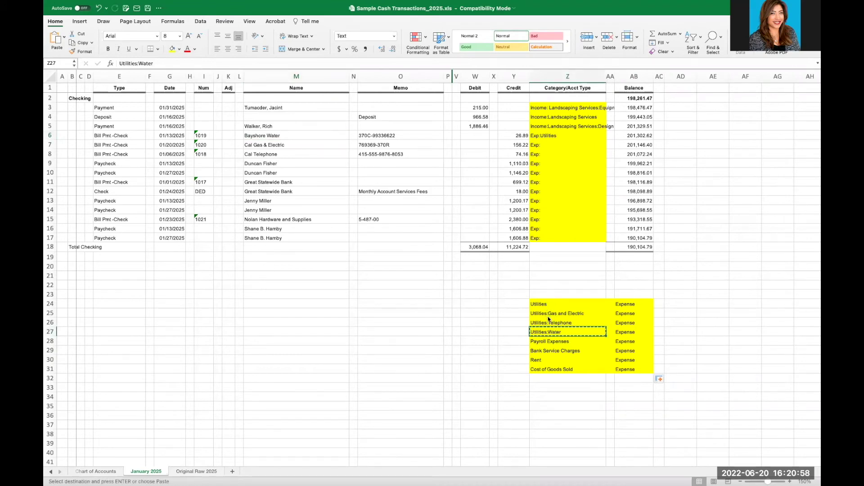
{"action": "left_click", "coordinate": [553, 136]}
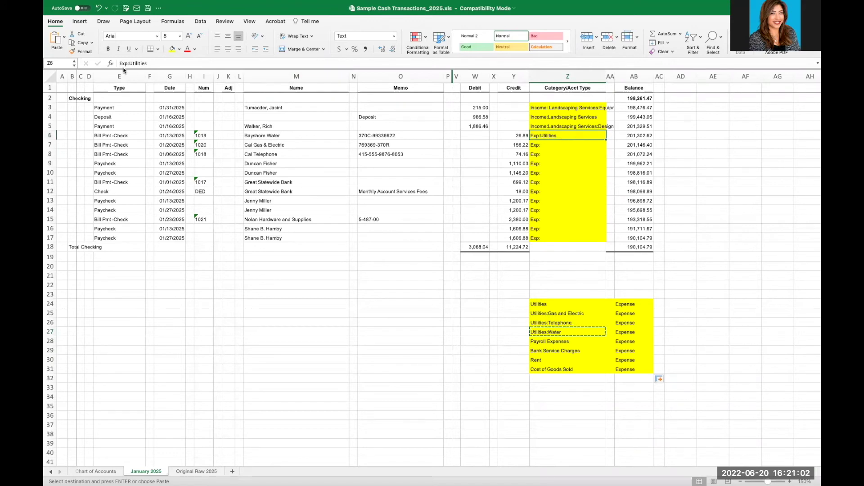
{"action": "left_click_drag", "start_coordinate": [129, 63], "coordinate": [189, 63]}
{"action": "key", "text": "super+v"}
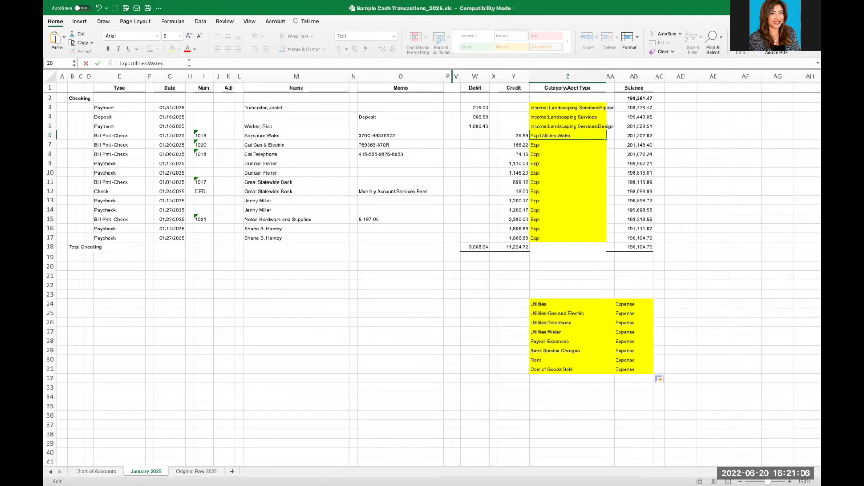
{"action": "key", "text": "Return"}
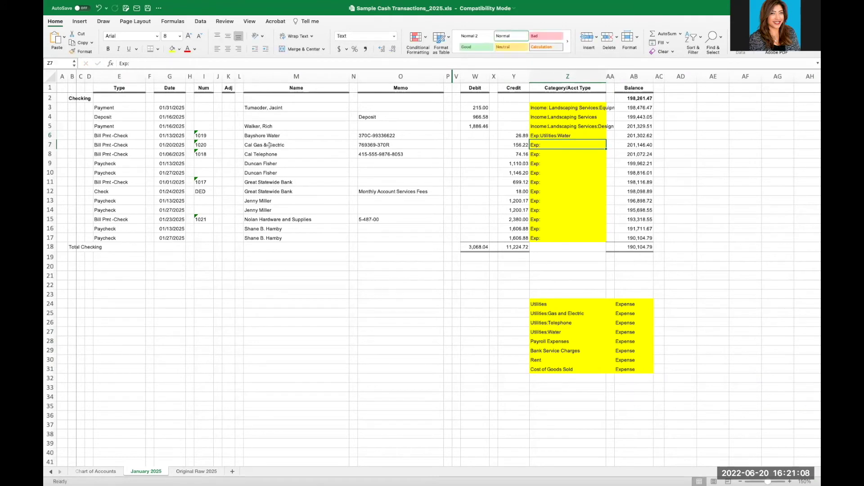
Append Utilities:Gas and Electric, copied from Z25, to the "Exp:" prefix in Z7 for Cal Gas & Electric.
{"action": "left_click", "coordinate": [541, 312]}
{"action": "key", "text": "ctrl+c"}
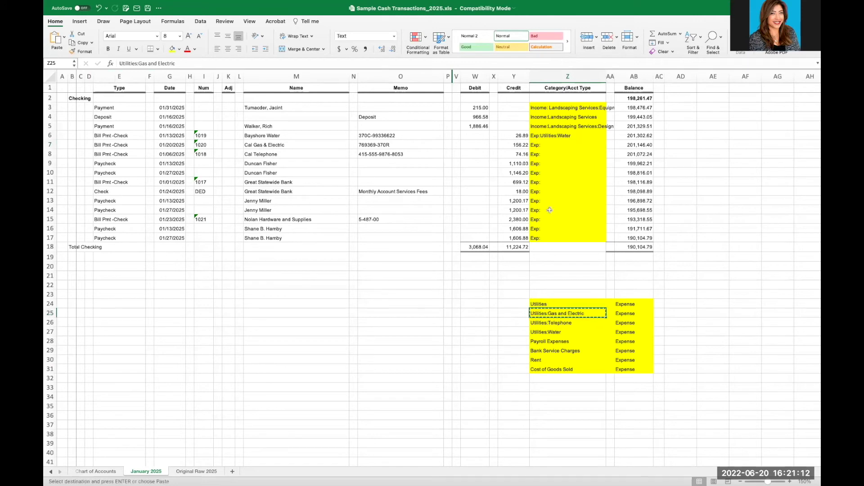
{"action": "left_click", "coordinate": [543, 145]}
{"action": "left_click", "coordinate": [173, 63]}
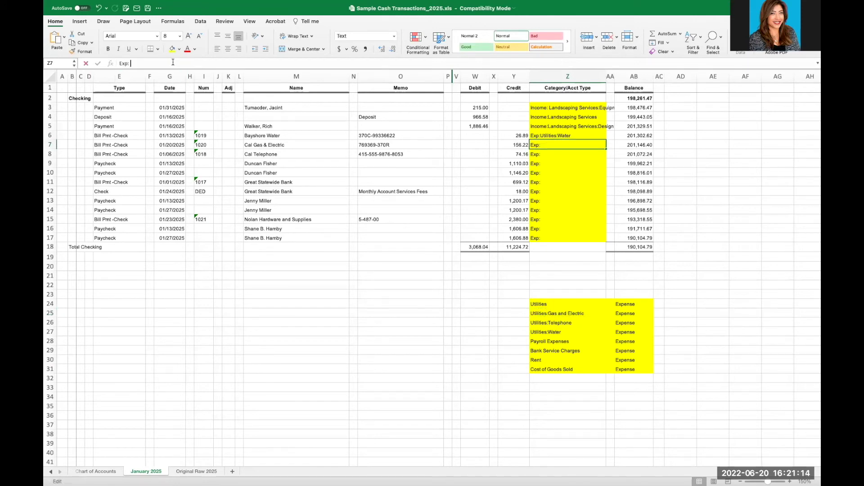
{"action": "key", "text": "ctrl+v"}
{"action": "key", "text": "Return"}
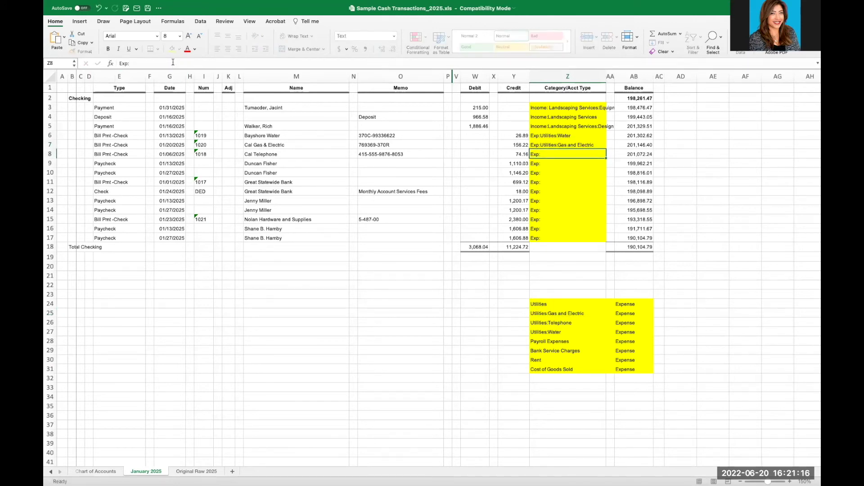
Append Utilities:Telephone, copied from Z26, to the "Exp:" prefix in Z8 for Cal Telephone.
{"action": "left_click", "coordinate": [268, 156]}
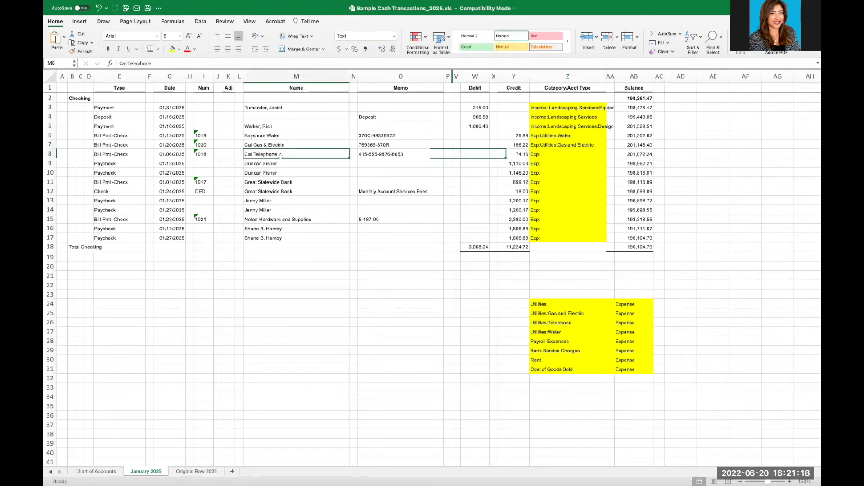
{"action": "left_click", "coordinate": [559, 324]}
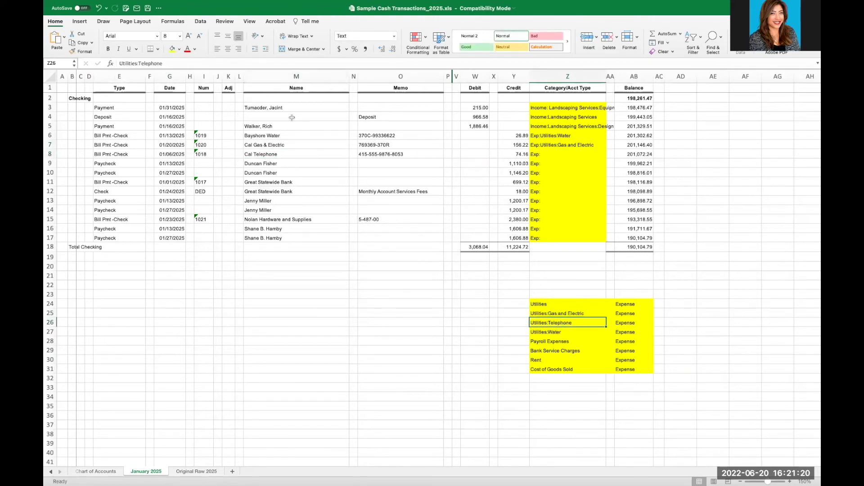
{"action": "key", "text": "ctrl+c"}
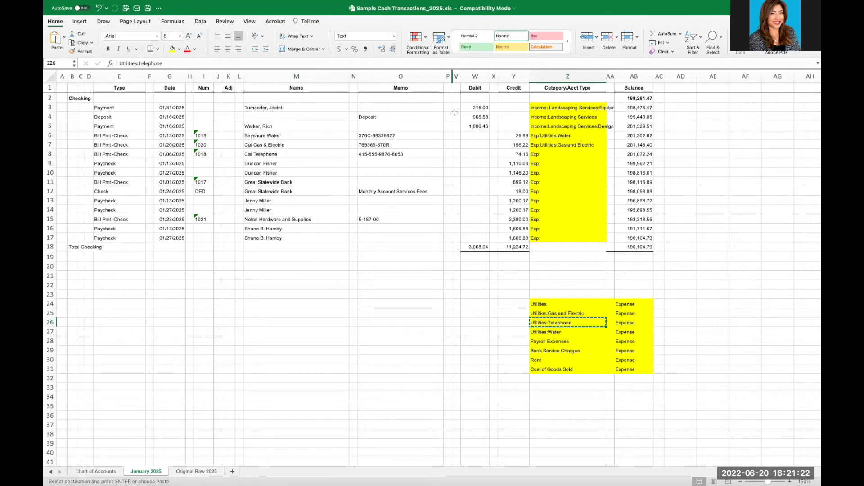
{"action": "left_click", "coordinate": [545, 156]}
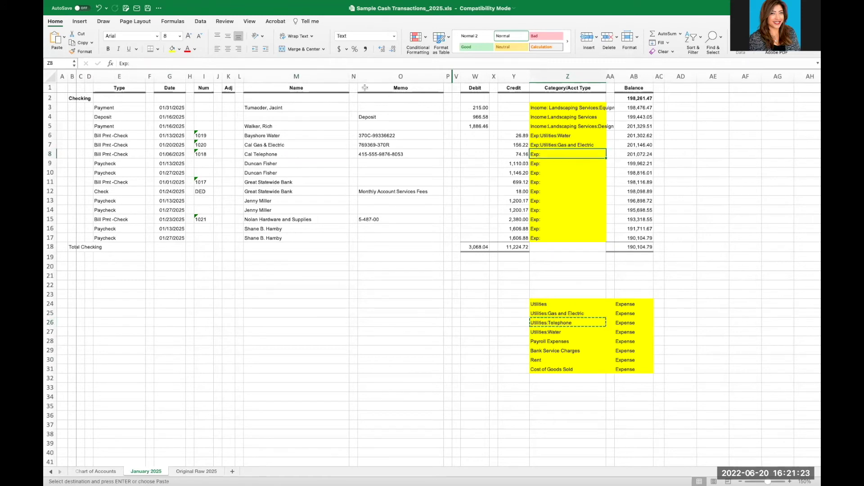
{"action": "left_click", "coordinate": [140, 63]}
{"action": "key", "text": "super+v"}
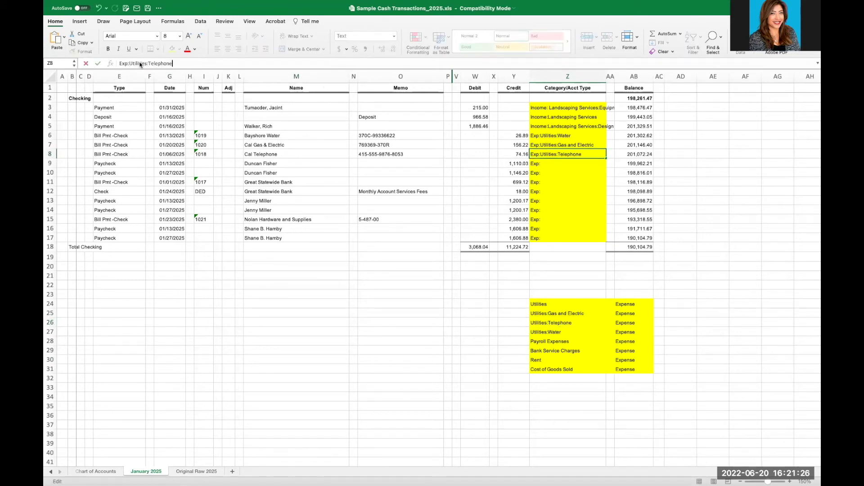
{"action": "key", "text": "Return"}
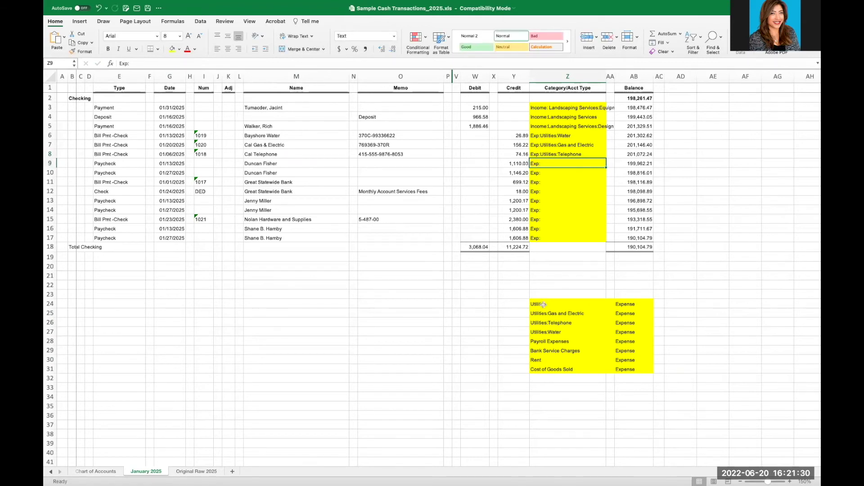
Append Payroll Expenses, copied from Z28, to the "Exp:" prefix of the two paycheck rows in Z9 and Z10.
{"action": "left_click", "coordinate": [547, 341]}
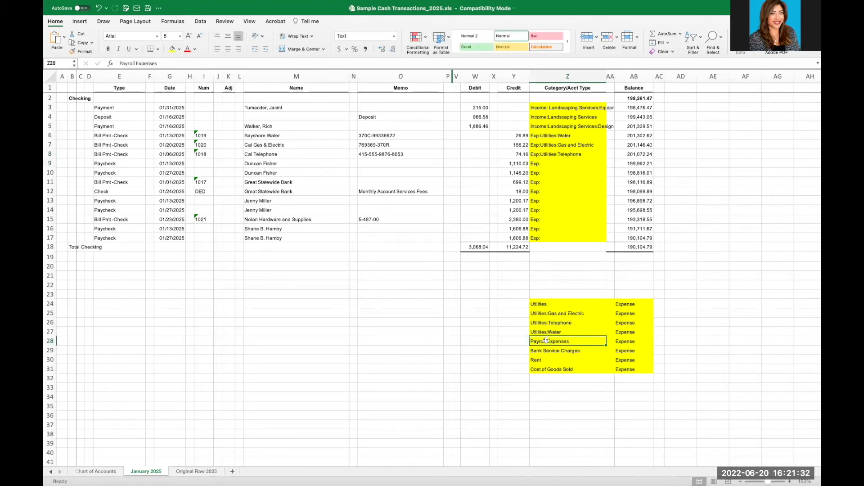
{"action": "key", "text": "super+c"}
{"action": "left_click", "coordinate": [544, 163]}
{"action": "key", "text": "Escape"}
{"action": "left_click", "coordinate": [139, 62]}
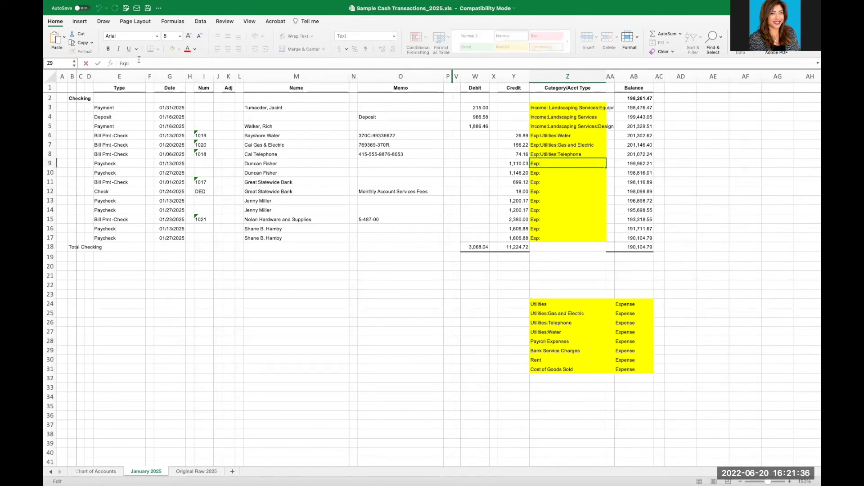
{"action": "key", "text": "super+v"}
{"action": "key", "text": "Return"}
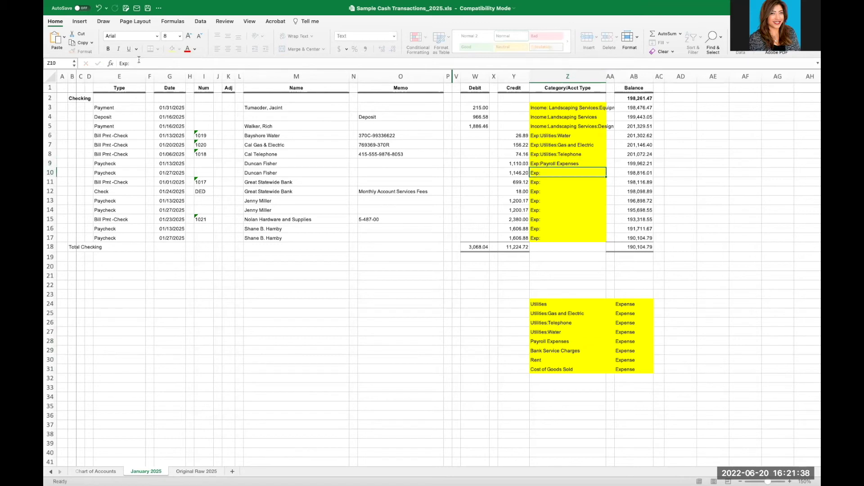
{"action": "left_click", "coordinate": [136, 64]}
{"action": "key", "text": "super+v"}
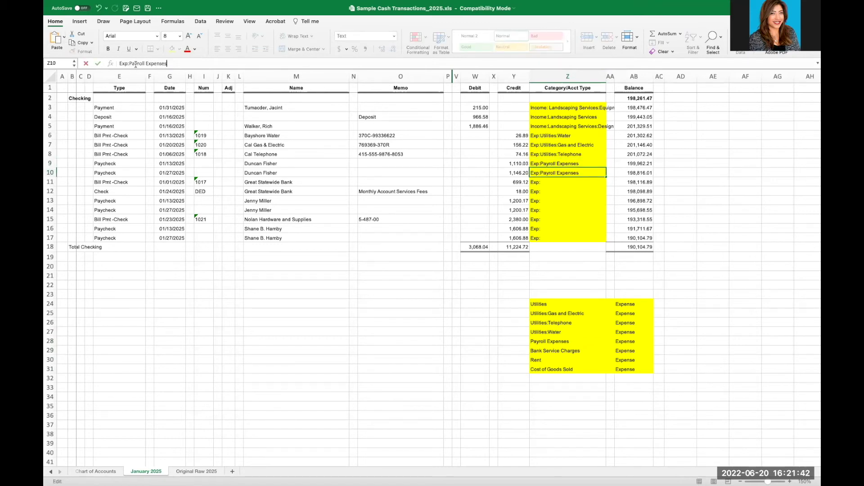
{"action": "key", "text": "Return"}
{"action": "left_click", "coordinate": [133, 64]}
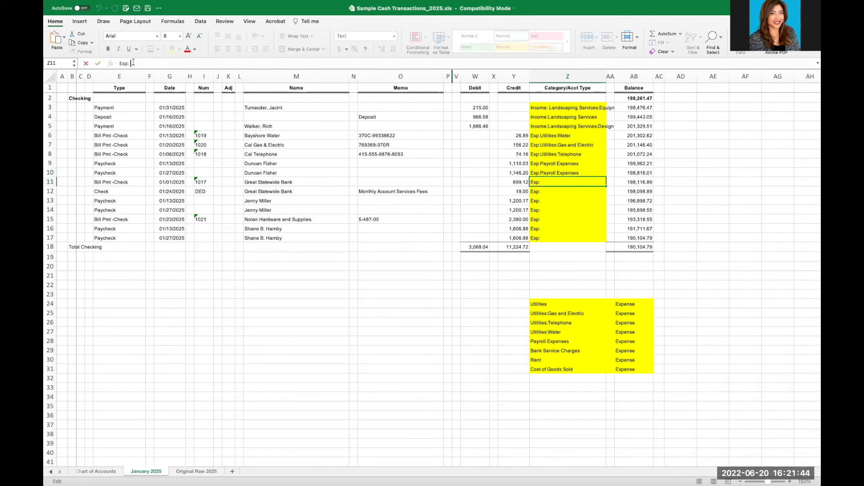
{"action": "key", "text": "super+v"}
{"action": "key", "text": "Return"}
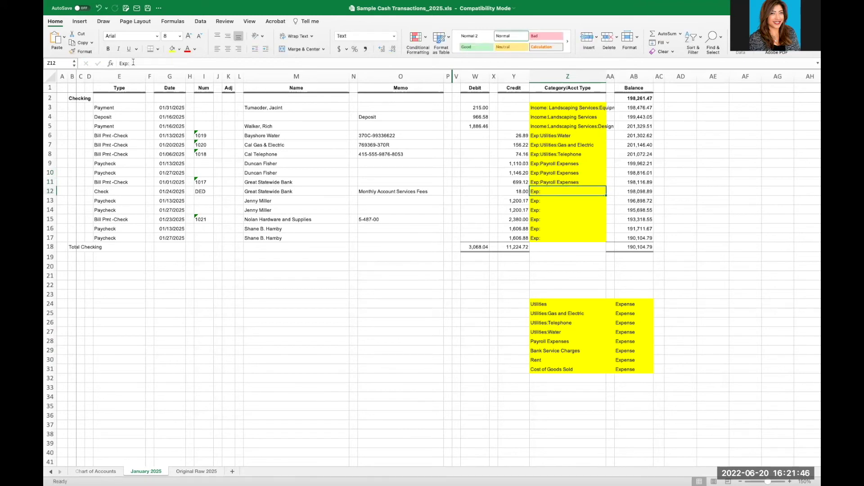
{"action": "key", "text": "Up"}
{"action": "key", "text": "Left"}
{"action": "key", "text": "Left"}
{"action": "key", "text": "Left"}
{"action": "key", "text": "Left"}
{"action": "key", "text": "Left"}
{"action": "key", "text": "Left"}
{"action": "key", "text": "Left"}
{"action": "key", "text": "Left"}
{"action": "key", "text": "Left"}
{"action": "key", "text": "Right"}
{"action": "key", "text": "Right"}
{"action": "key", "text": "Right"}
{"action": "key", "text": "Right"}
{"action": "key", "text": "Right"}
{"action": "key", "text": "Right"}
{"action": "key", "text": "Right"}
{"action": "key", "text": "Right"}
{"action": "key", "text": "Right"}
{"action": "key", "text": "Delete"}
Copy Exp:Payroll Expenses from Z10 into the remaining paycheck rows at Z13, Z14, Z16 and Z17.
{"action": "key", "text": "Up"}
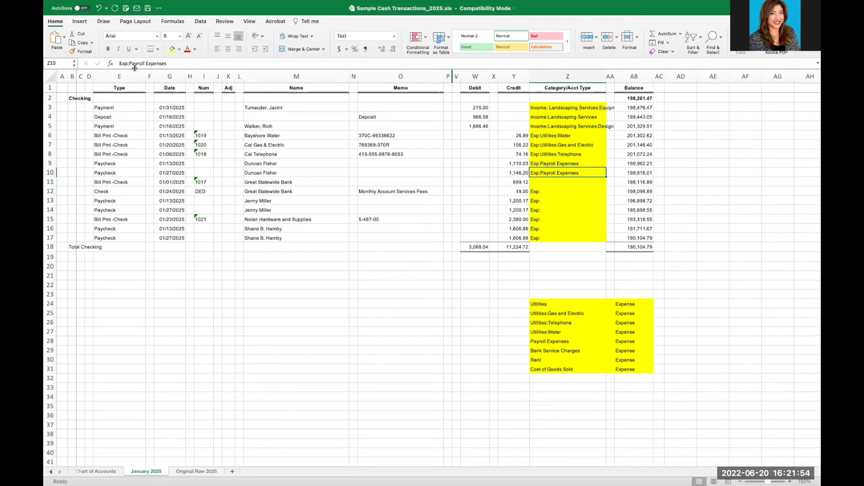
{"action": "key", "text": "super+c"}
{"action": "key", "text": "Down"}
{"action": "key", "text": "Down"}
{"action": "key", "text": "Down"}
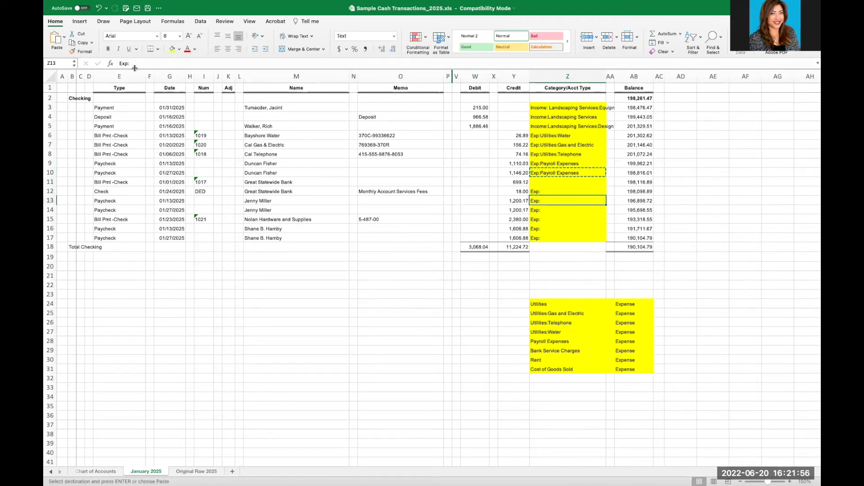
{"action": "key", "text": "super+v"}
{"action": "key", "text": "Down"}
{"action": "key", "text": "super+v"}
{"action": "key", "text": "Down"}
{"action": "key", "text": "Down"}
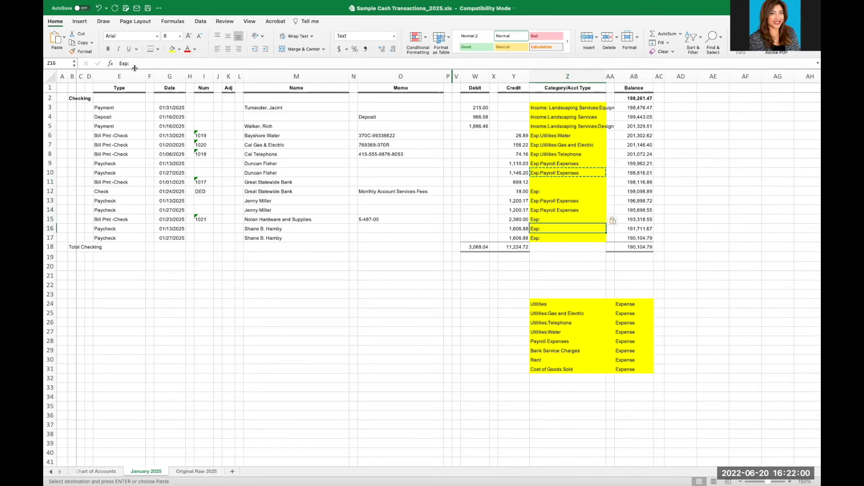
{"action": "key", "text": "super+v"}
{"action": "key", "text": "Down"}
{"action": "key", "text": "super+v"}
Enter Exp:Rent as the category of the Great Statewide Bank bill payment in Z11.
{"action": "key", "text": "Up"}
{"action": "key", "text": "Up"}
{"action": "key", "text": "Up"}
{"action": "key", "text": "Up"}
{"action": "key", "text": "Up"}
{"action": "key", "text": "Up"}
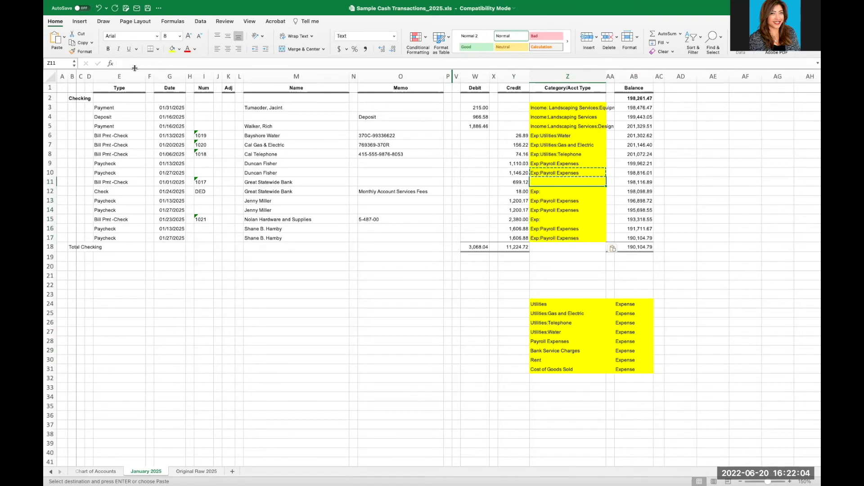
{"action": "type", "text": "Exp:Rent"}
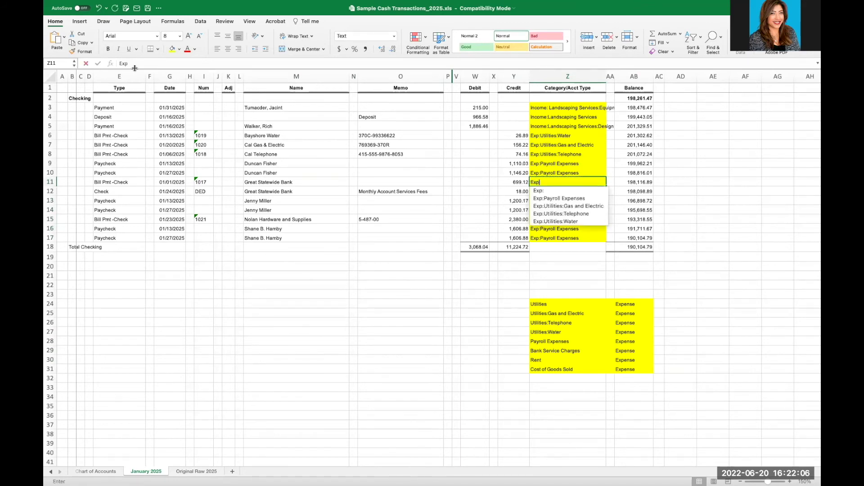
{"action": "key", "text": "Return"}
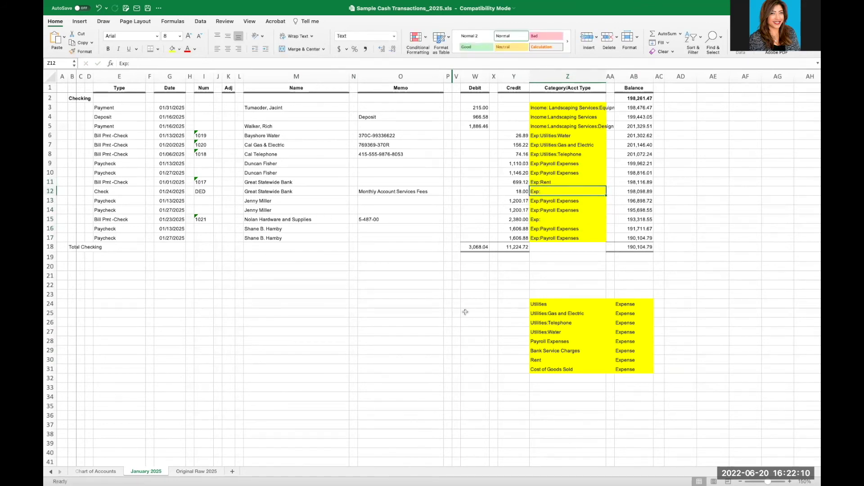
Copy Bank Service Charges from Z29 into Z12 for the Great Statewide Bank monthly account fee.
{"action": "left_click", "coordinate": [557, 351]}
{"action": "key", "text": "super+c"}
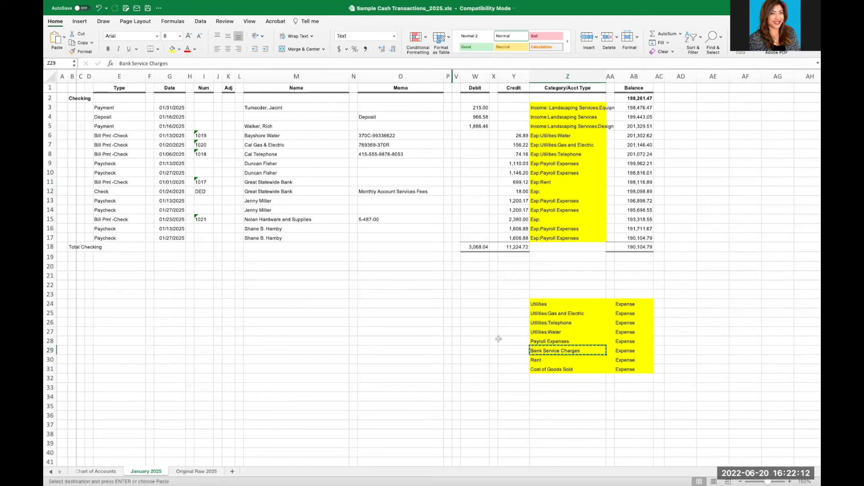
{"action": "left_click", "coordinate": [549, 191]}
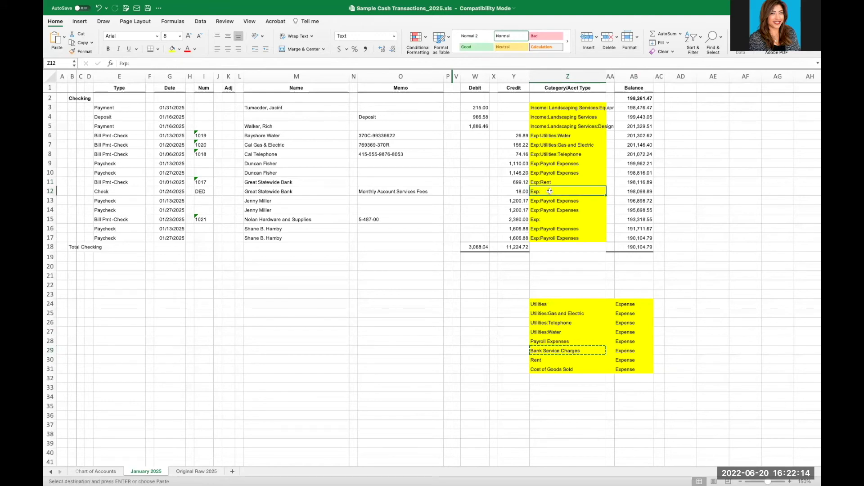
{"action": "key", "text": "super+v"}
{"action": "left_click", "coordinate": [539, 220]}
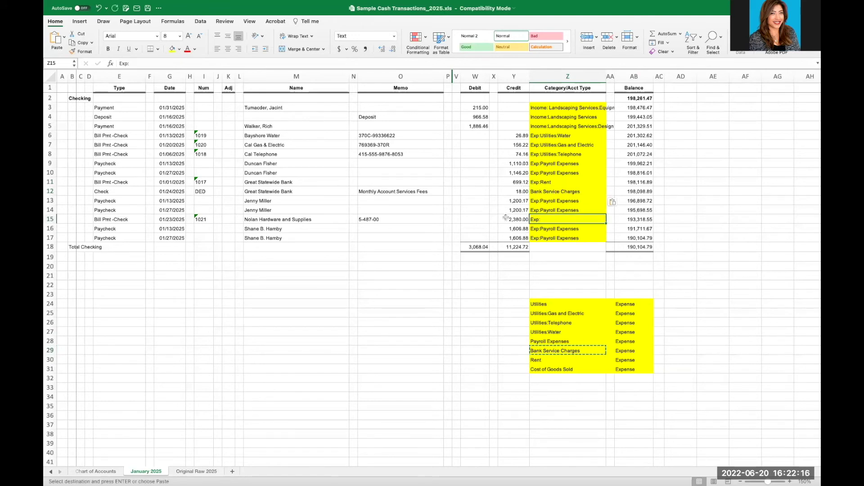
{"action": "left_click", "coordinate": [548, 192]}
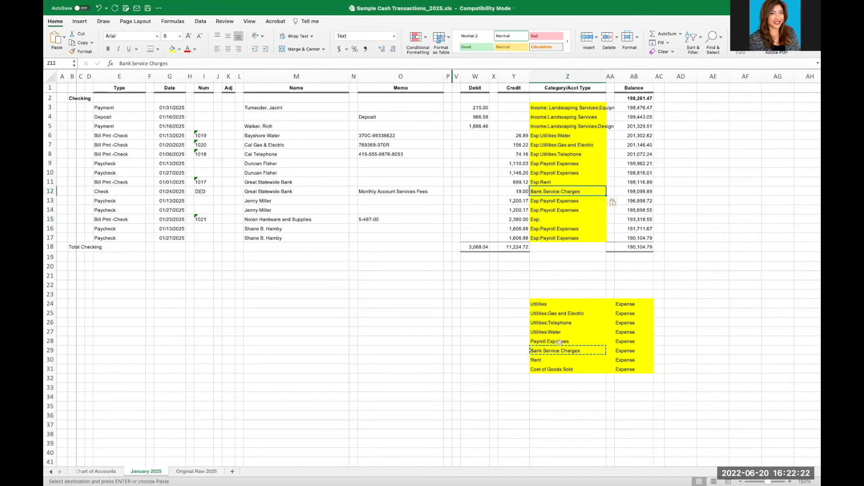
Append Cost of Goods Sold, copied from Z31, to the "Exp:" prefix in Z15 for Nolan Hardware and Supplies.
{"action": "left_click", "coordinate": [553, 368]}
{"action": "key", "text": "Escape"}
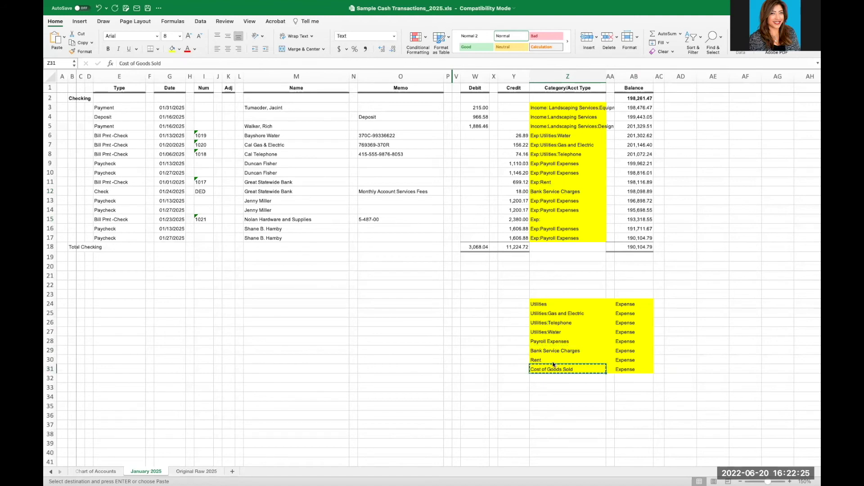
{"action": "left_click", "coordinate": [562, 219]}
{"action": "left_click", "coordinate": [139, 63]}
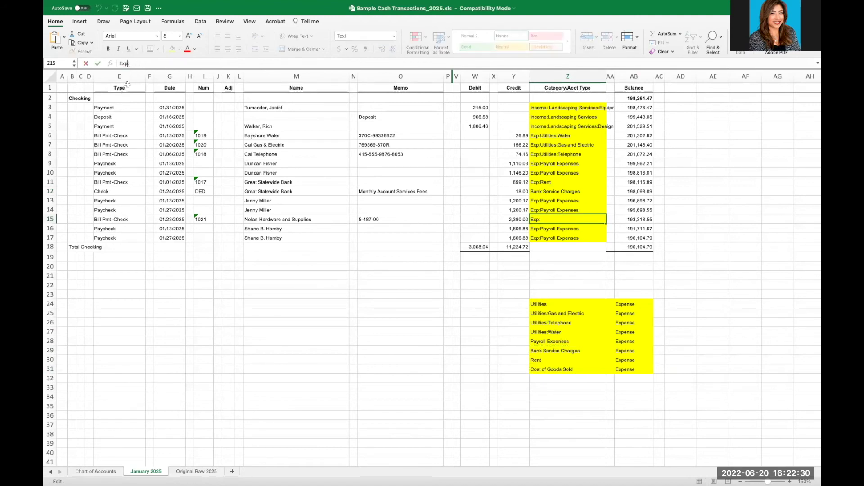
{"action": "key", "text": "super+v"}
{"action": "key", "text": "Return"}
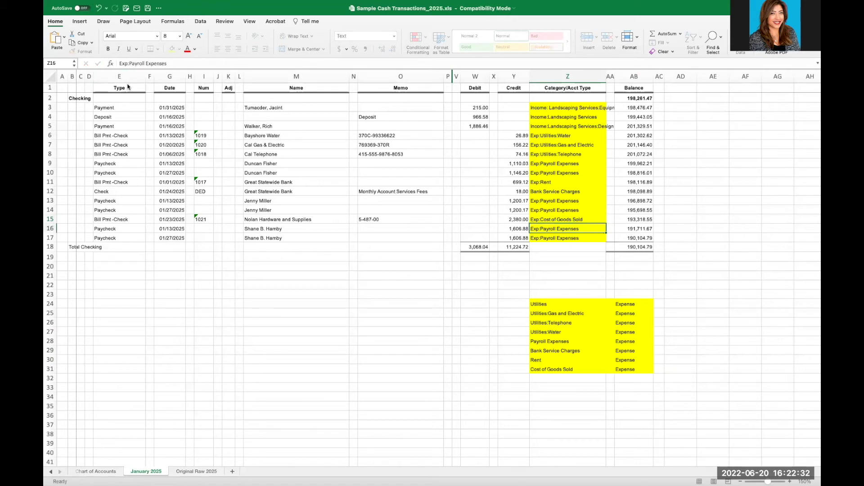
Sort the expense rows E6:Z17 by column Z from A to Z, with column G oldest to newest as second level.
{"action": "mouse_move", "coordinate": [108, 135]}
{"action": "left_mouse_down"}
{"action": "mouse_move", "coordinate": [585, 210]}
{"action": "mouse_move", "coordinate": [589, 242]}
{"action": "mouse_move", "coordinate": [574, 233]}
{"action": "left_mouse_up"}
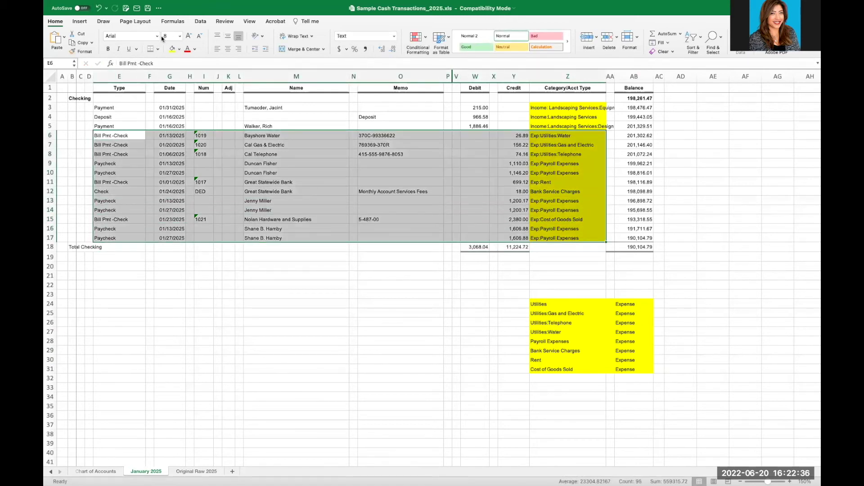
{"action": "left_click", "coordinate": [201, 21]}
{"action": "left_click", "coordinate": [397, 41]}
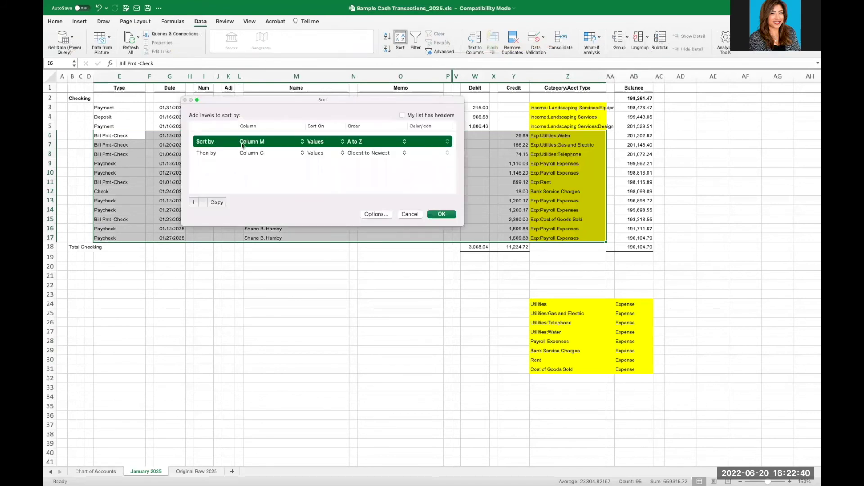
{"action": "left_click", "coordinate": [265, 142]}
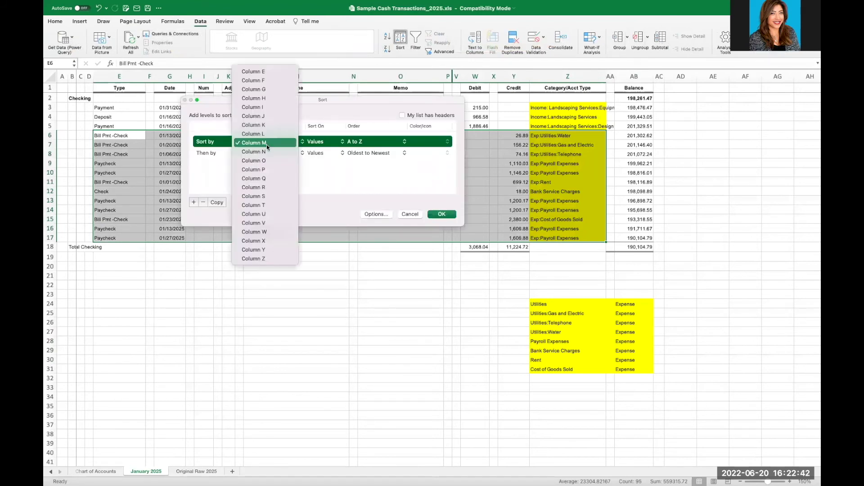
{"action": "left_click", "coordinate": [254, 259]}
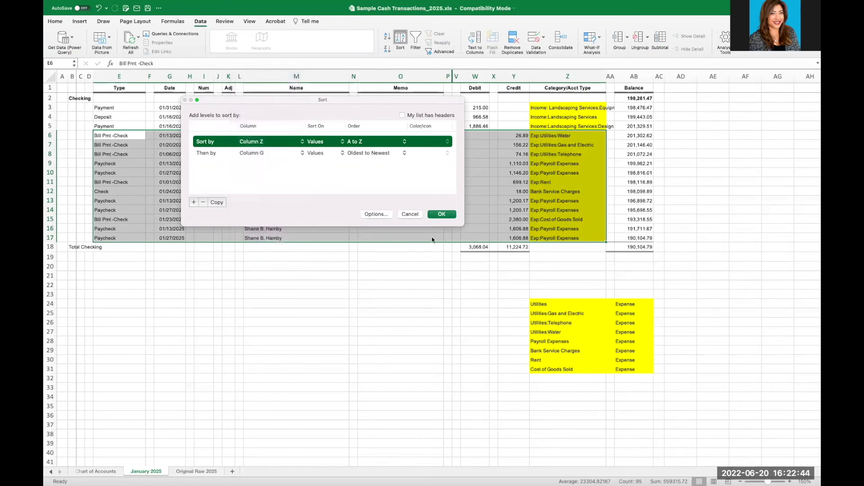
{"action": "left_click", "coordinate": [438, 214]}
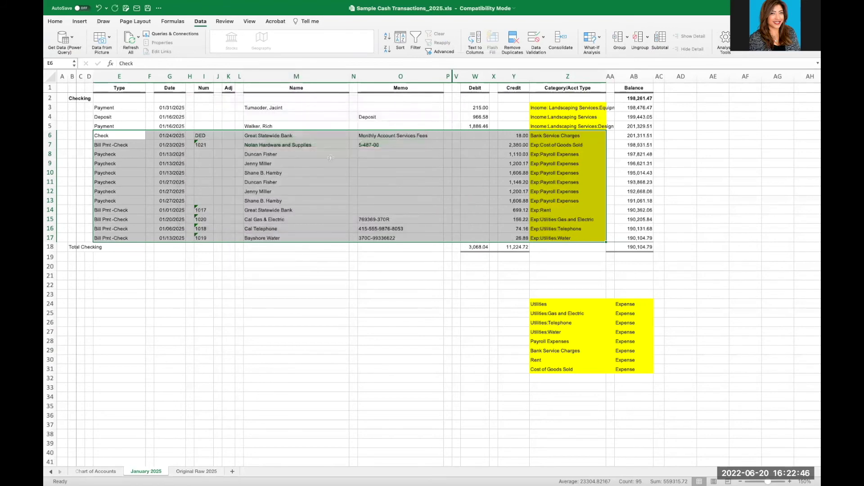
Examine the sorted expense categories in column Z and compare them with the highlighted accounts on the Chart of Accounts sheet.
{"action": "left_click", "coordinate": [475, 172]}
{"action": "left_click", "coordinate": [545, 148]}
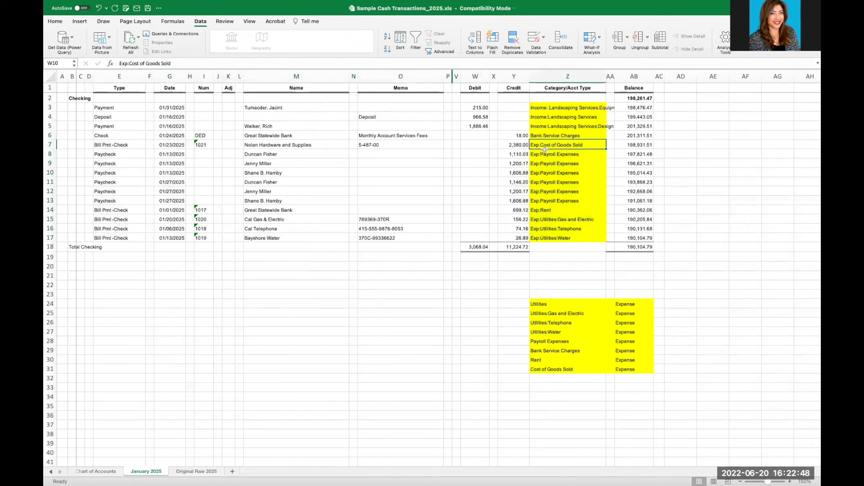
{"action": "key", "text": "ctrl+shift+Down"}
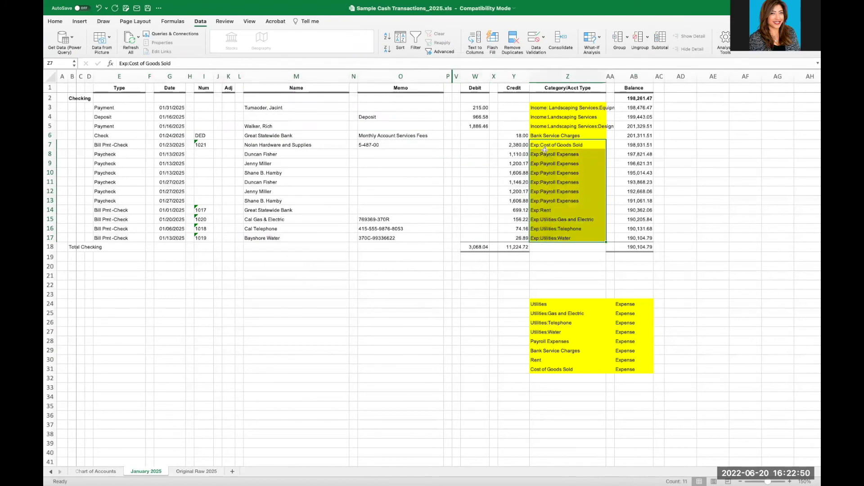
{"action": "left_click_drag", "start_coordinate": [544, 155], "coordinate": [550, 191]}
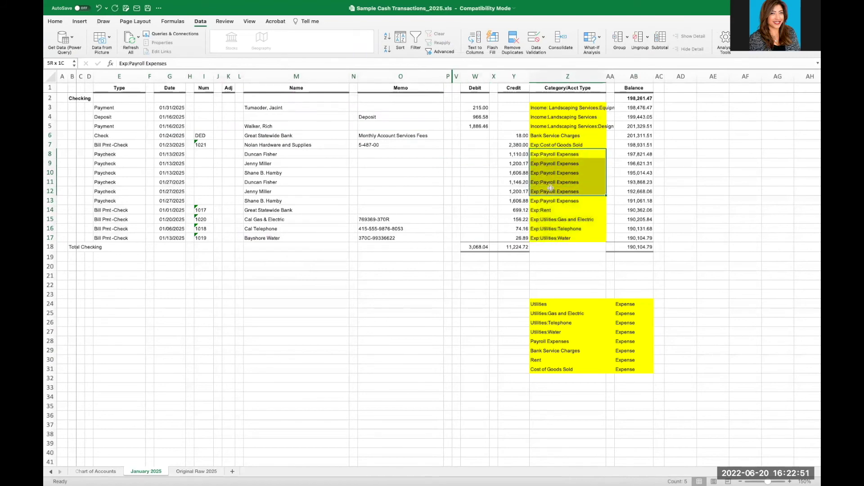
{"action": "left_click", "coordinate": [552, 238]}
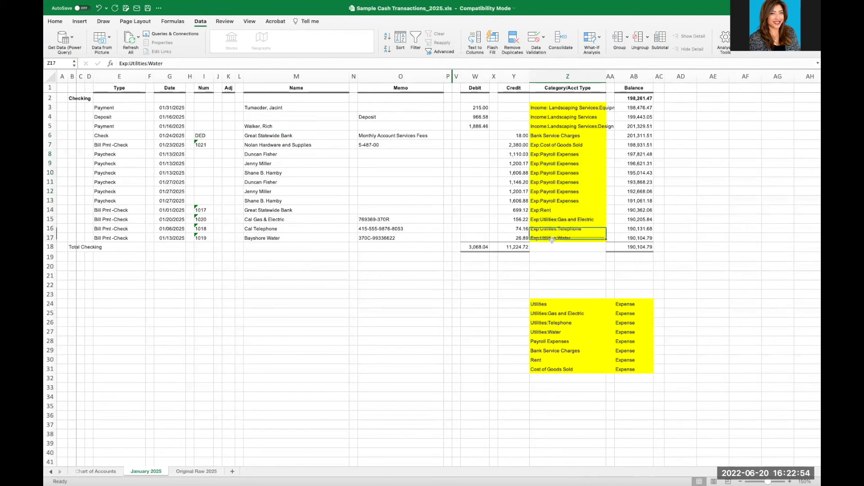
{"action": "left_click", "coordinate": [538, 136]}
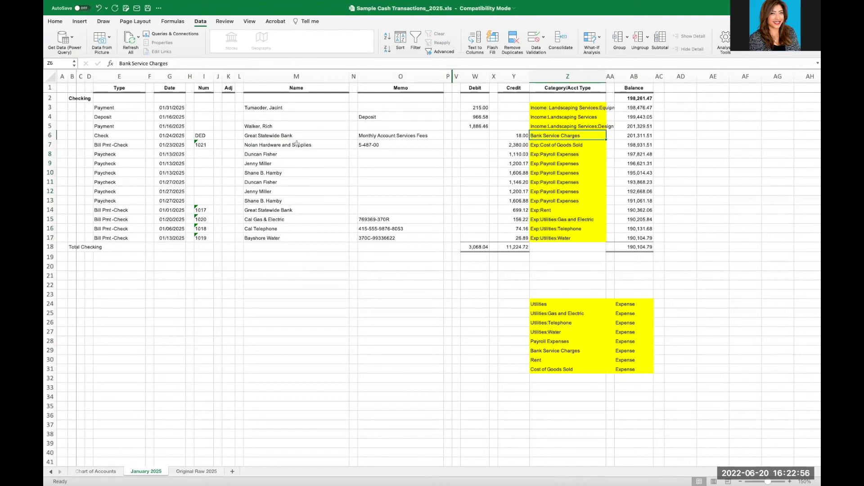
{"action": "left_click", "coordinate": [97, 472]}
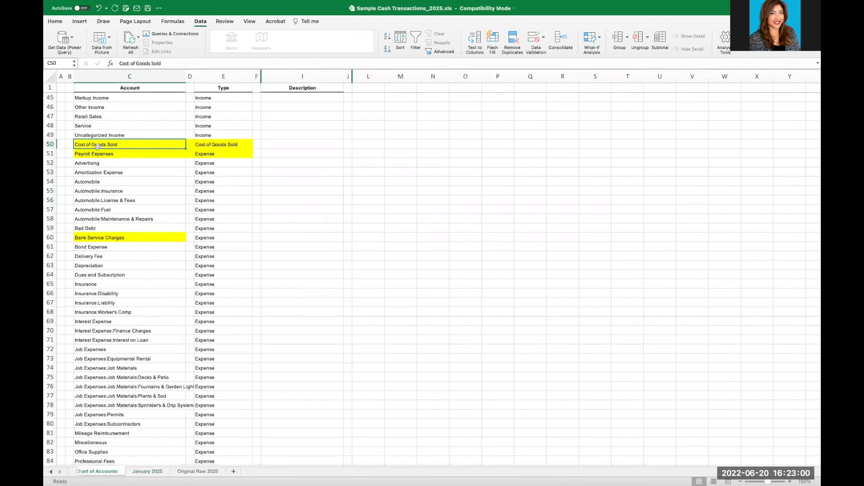
{"action": "left_click", "coordinate": [97, 155]}
{"action": "left_click", "coordinate": [106, 230]}
{"action": "scroll", "coordinate": [115, 261], "scroll_direction": "down", "scroll_amount": 8}
{"action": "scroll", "coordinate": [126, 360], "scroll_direction": "down", "scroll_amount": 2}
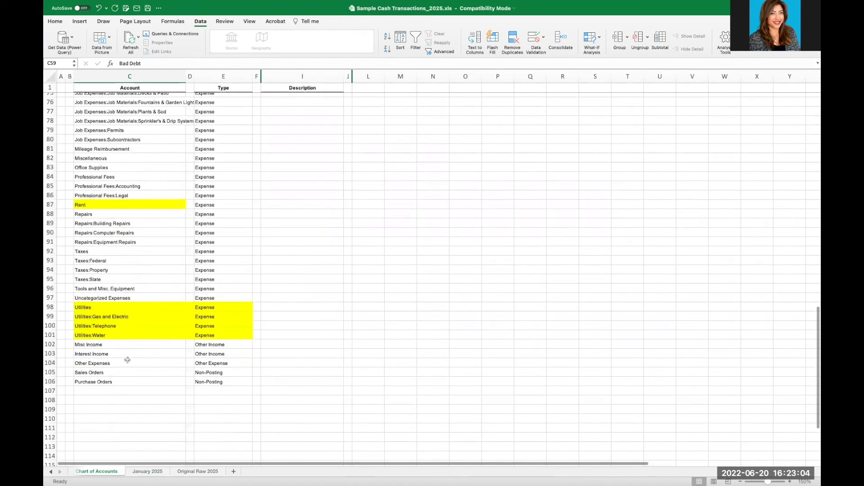
On the January 2025 sheet, add the prefix "Exp:" to Bank Service Charges in Z6.
{"action": "left_click", "coordinate": [146, 472]}
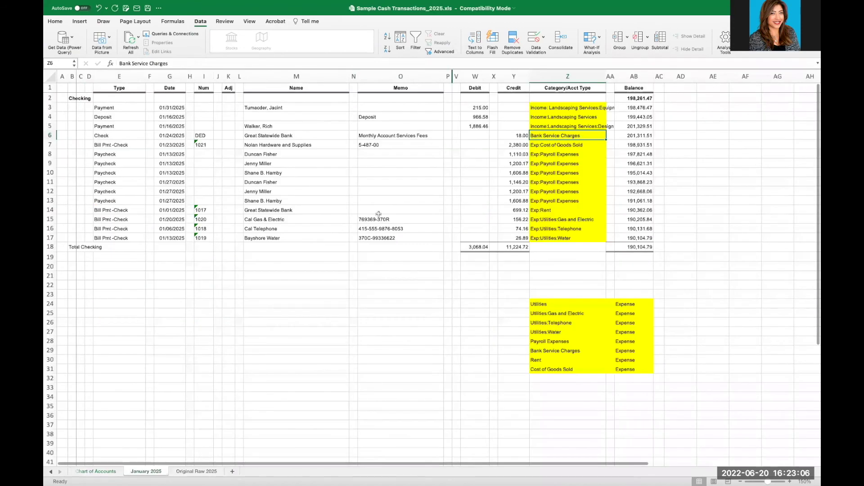
{"action": "left_click", "coordinate": [120, 63]}
{"action": "type", "text": "Exp:"}
{"action": "key", "text": "Return"}
{"action": "key", "text": "Up"}
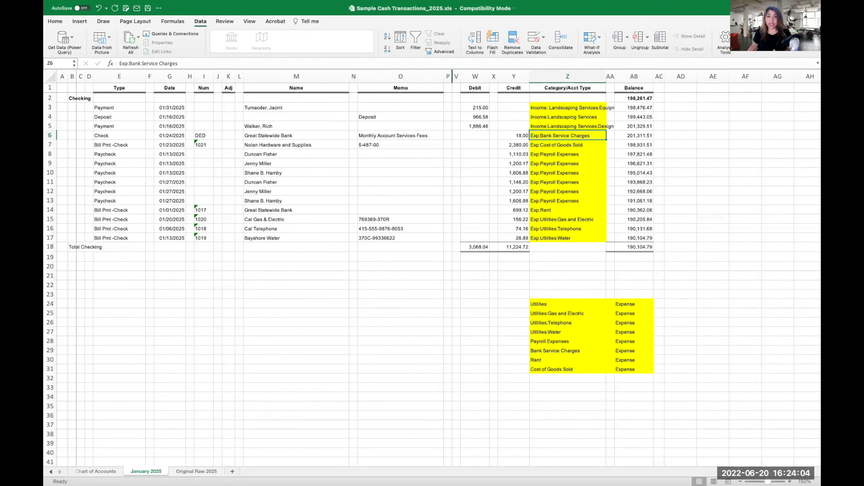
Examine the Class, Clr and Split columns on the Original Raw 2025 sheet.
{"action": "left_click", "coordinate": [367, 164]}
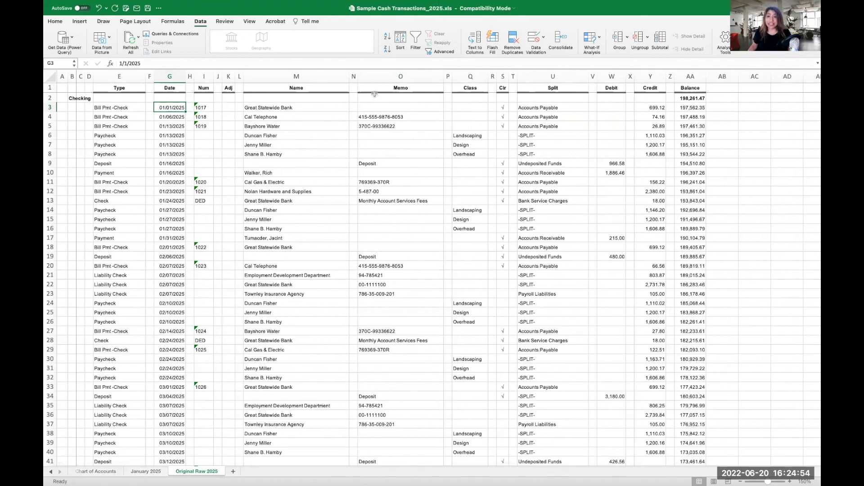
{"action": "left_click", "coordinate": [470, 77]}
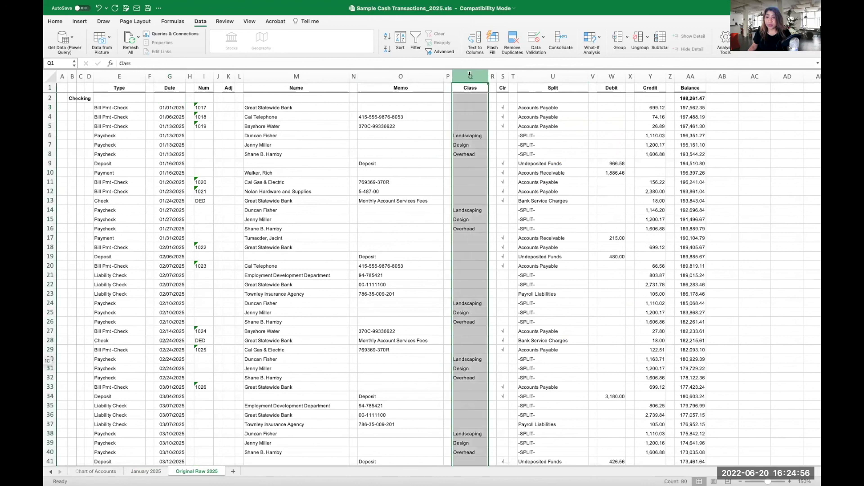
{"action": "left_click", "coordinate": [495, 76]}
{"action": "left_click_drag", "start_coordinate": [501, 72], "coordinate": [540, 70]}
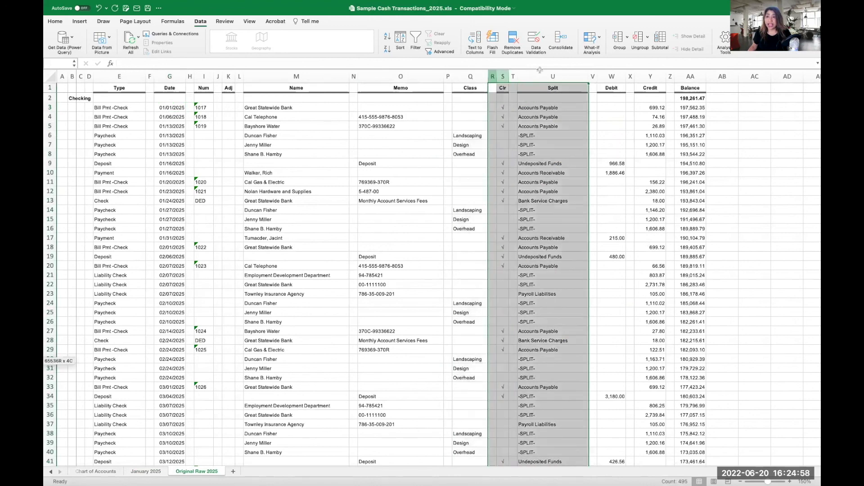
{"action": "left_click", "coordinate": [502, 153]}
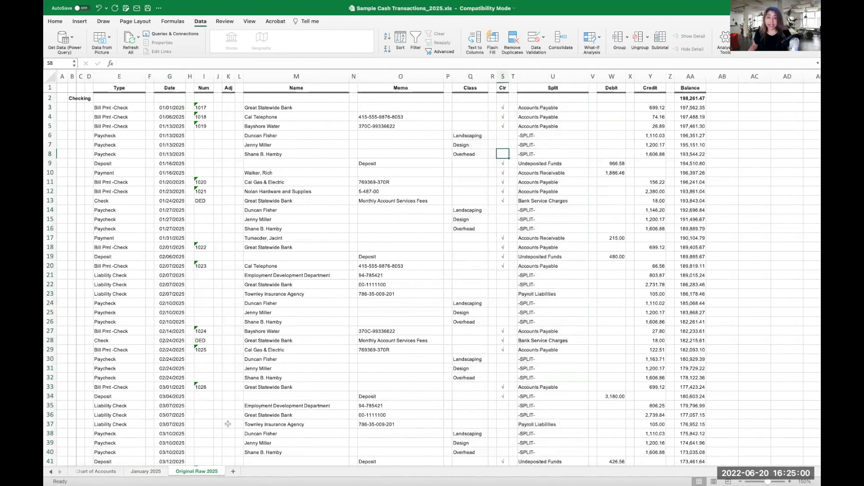
Review the January 2025 running balance in column AB and the categorized transactions in E3:Z17.
{"action": "left_click", "coordinate": [144, 471]}
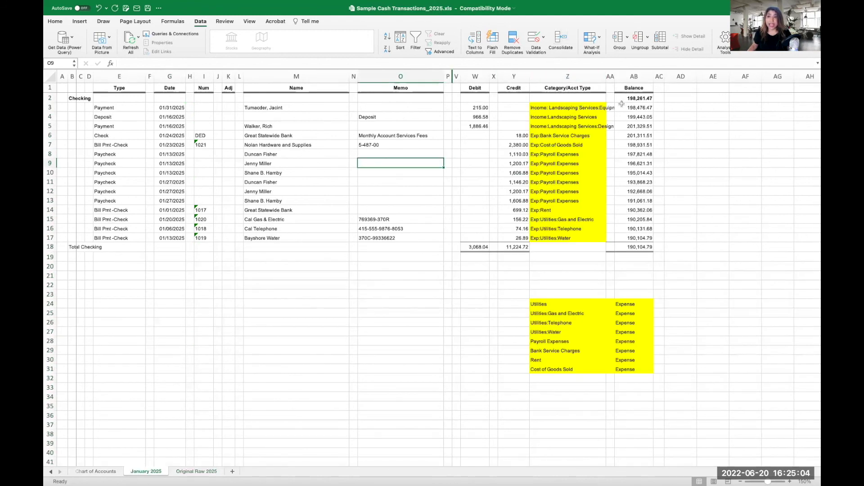
{"action": "left_click_drag", "start_coordinate": [633, 98], "coordinate": [628, 238]}
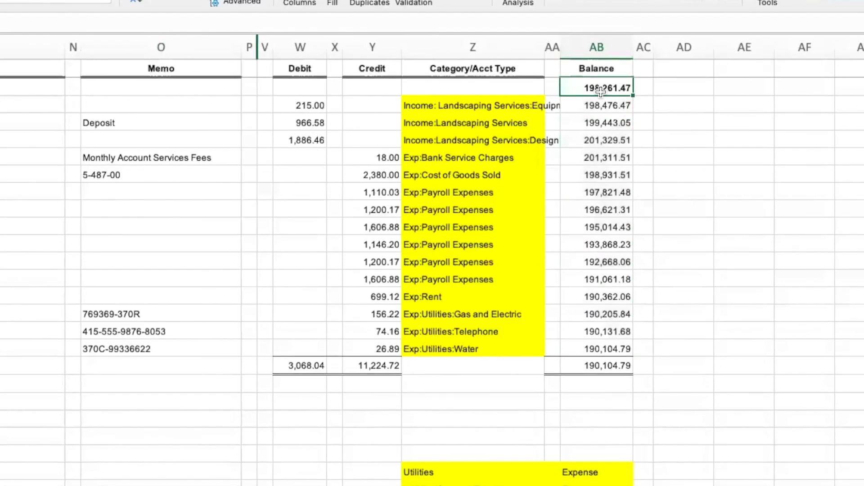
{"action": "left_click", "coordinate": [636, 108]}
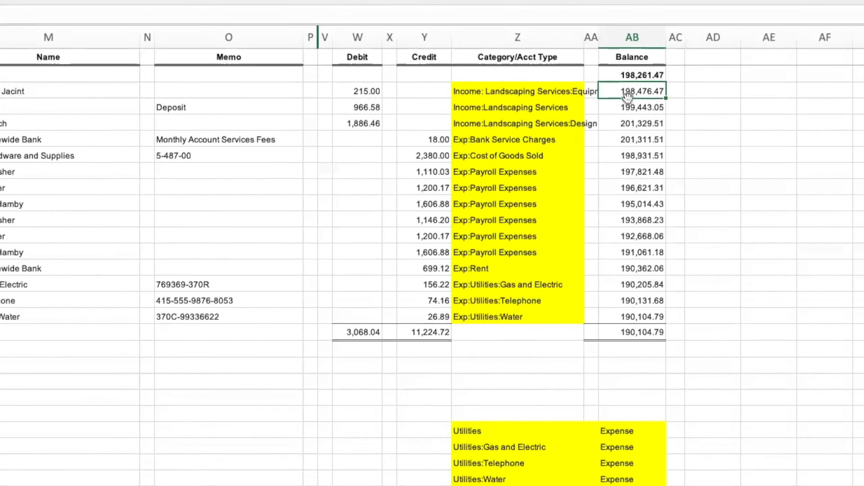
{"action": "left_click", "coordinate": [632, 347]}
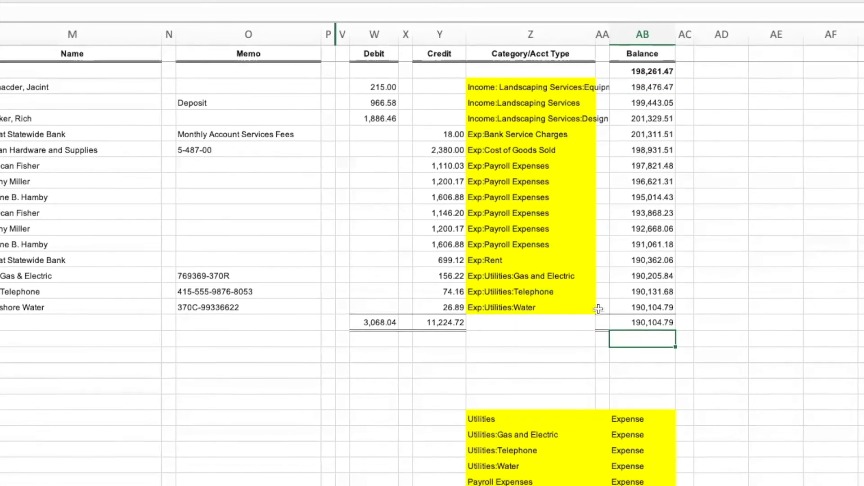
{"action": "left_click_drag", "start_coordinate": [14, 87], "coordinate": [552, 299]}
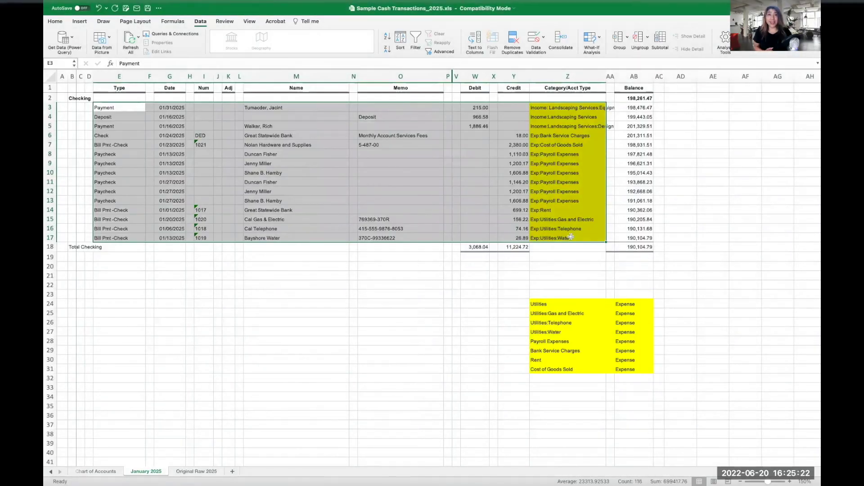